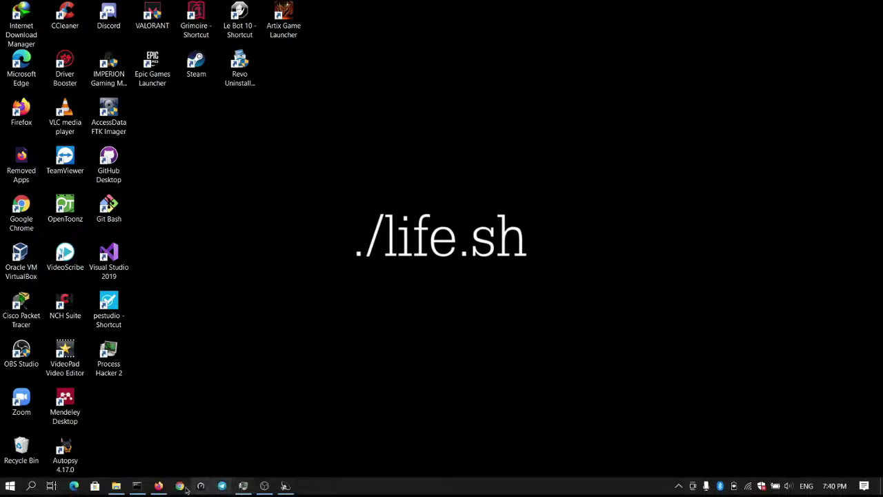
Switch to Firefox and open the "Downloads - Process Hacker" search result in a separate tab.
click(159, 488)
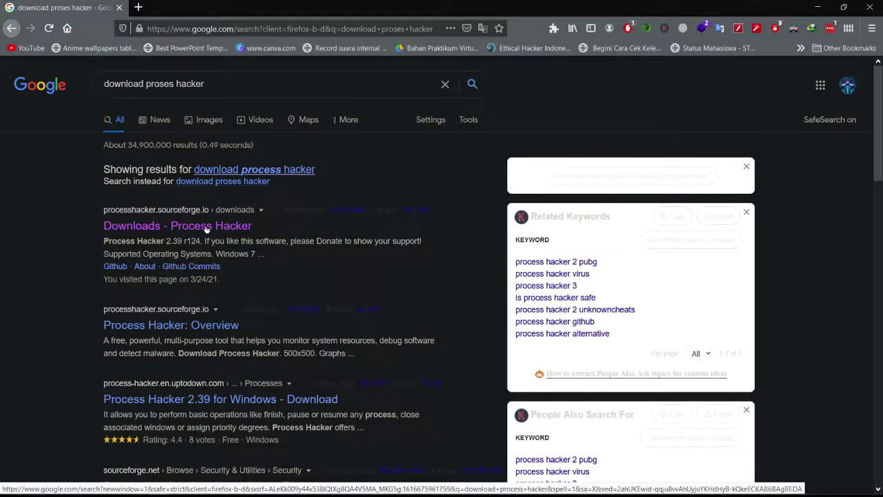
click(212, 228)
click(82, 3)
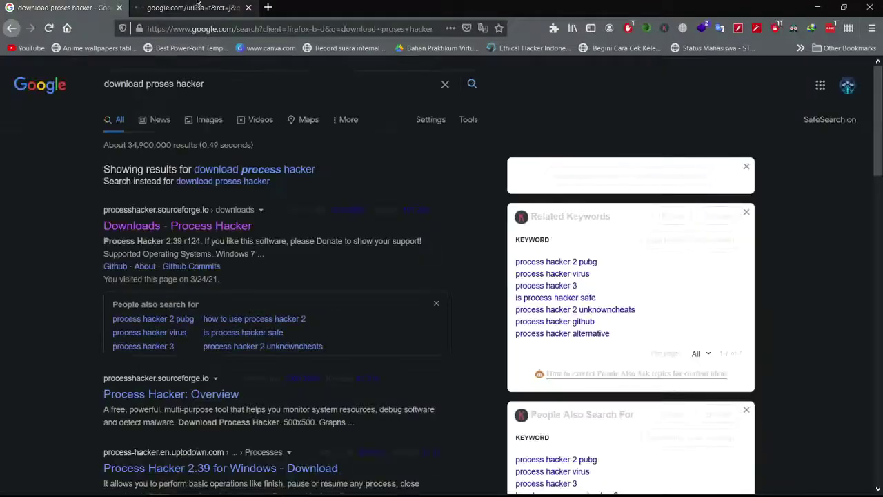
click(188, 7)
click(66, 7)
click(221, 6)
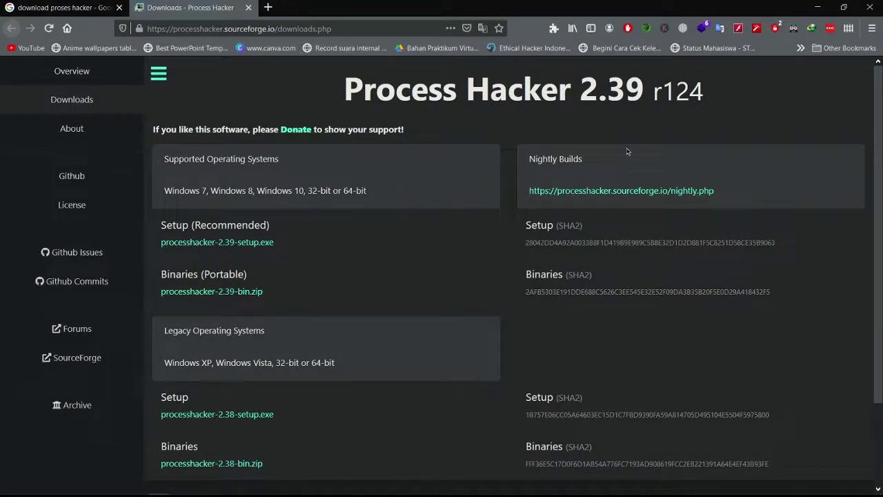
click(819, 6)
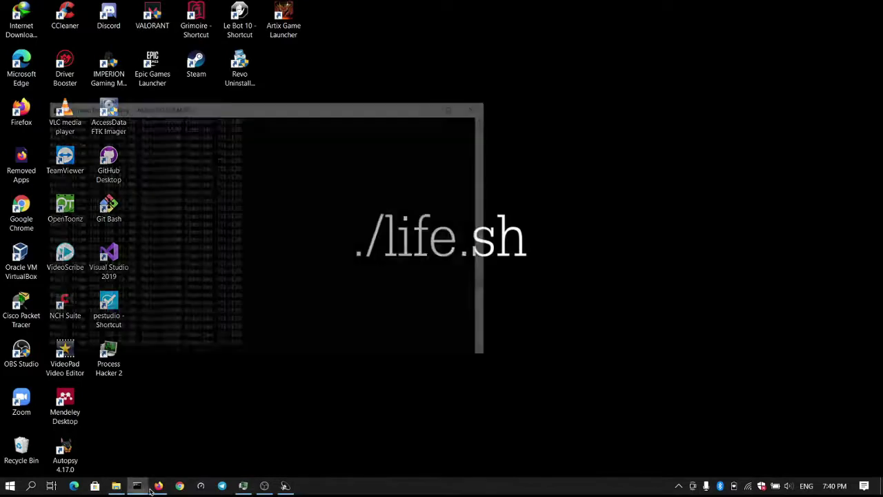
mouse_move(157, 487)
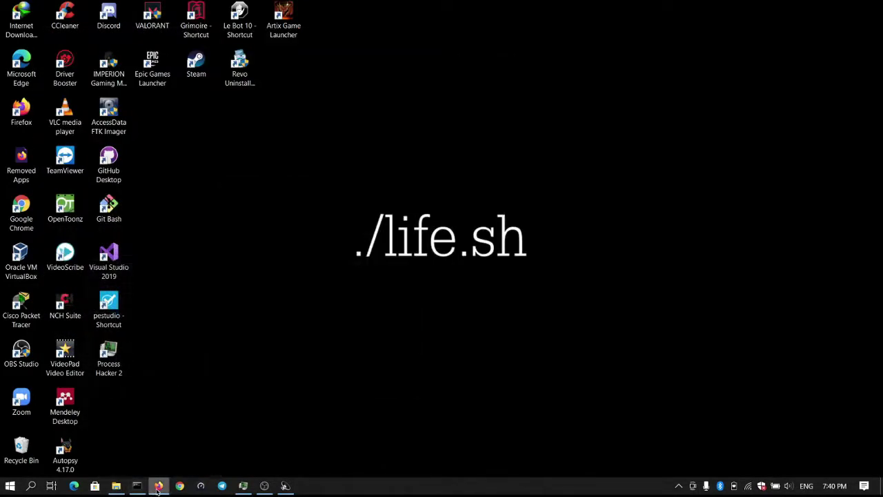
click(158, 489)
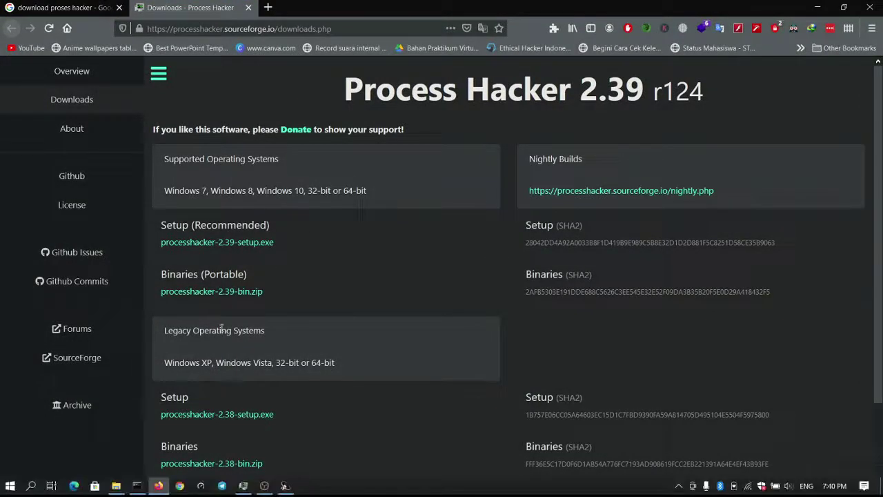
key(super)
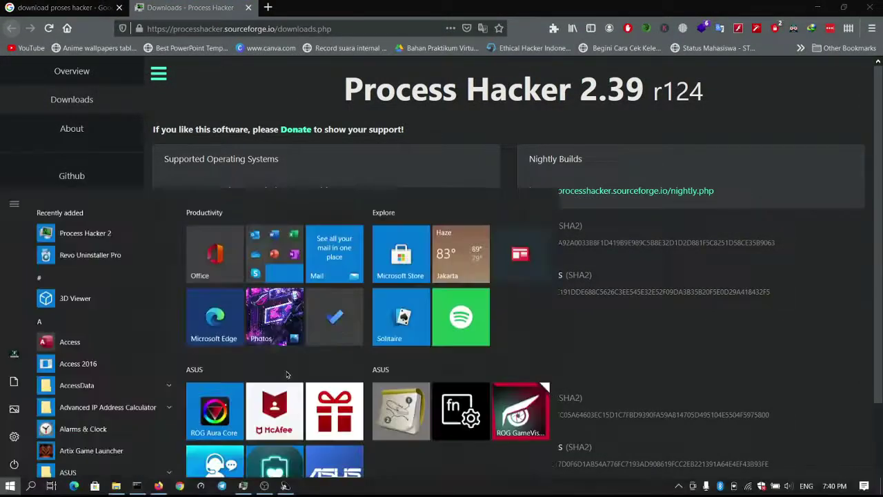
key(super)
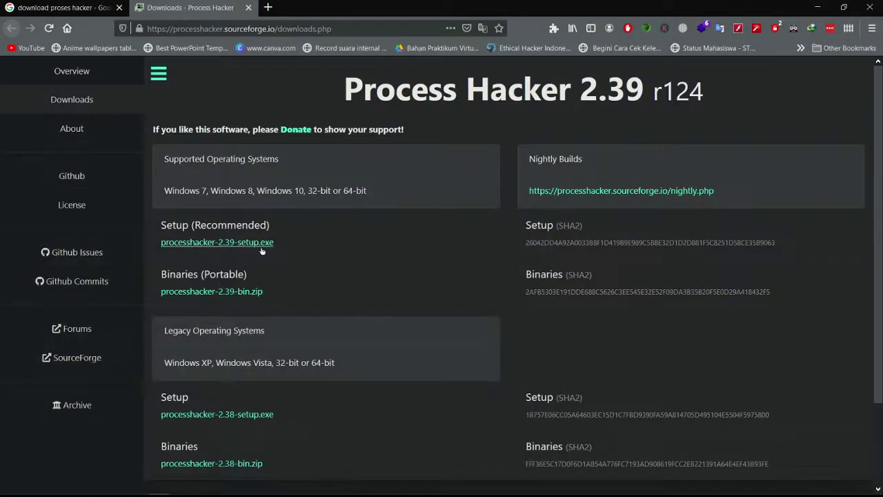
Search Windows for "pc" and view This PC's system properties to check the system type.
key(super)
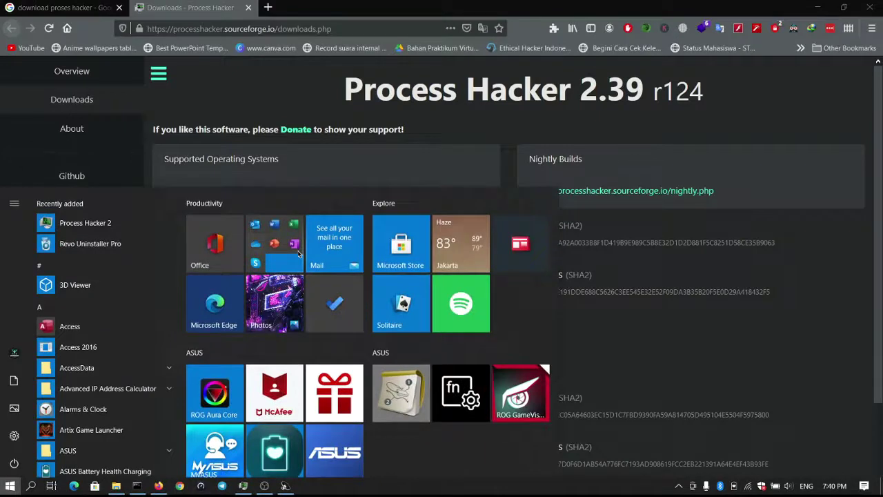
text(pc)
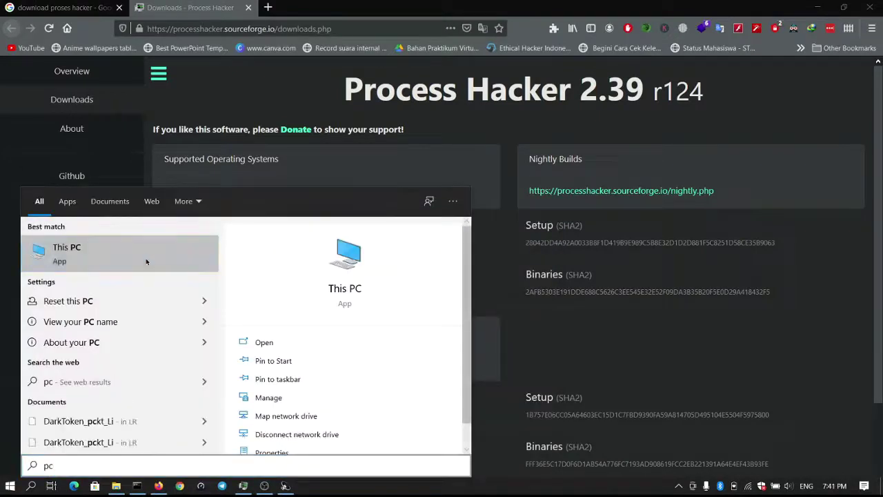
right_click(146, 261)
click(206, 364)
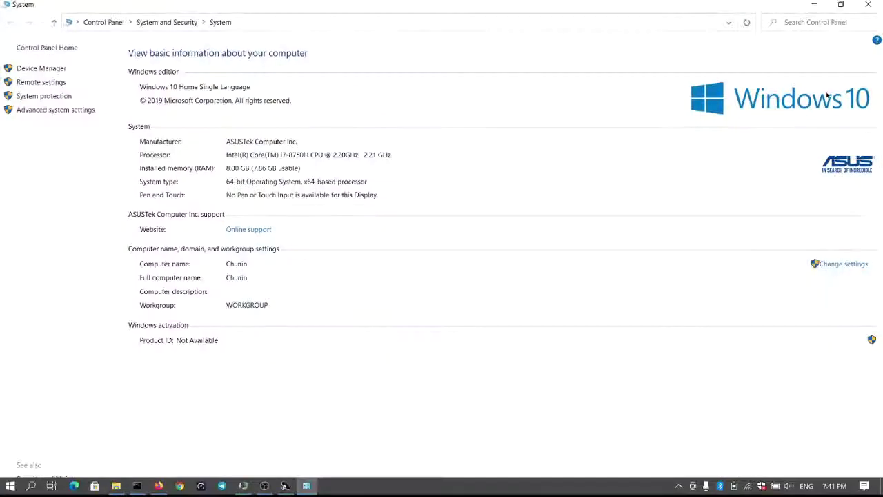
click(815, 8)
mouse_move(305, 489)
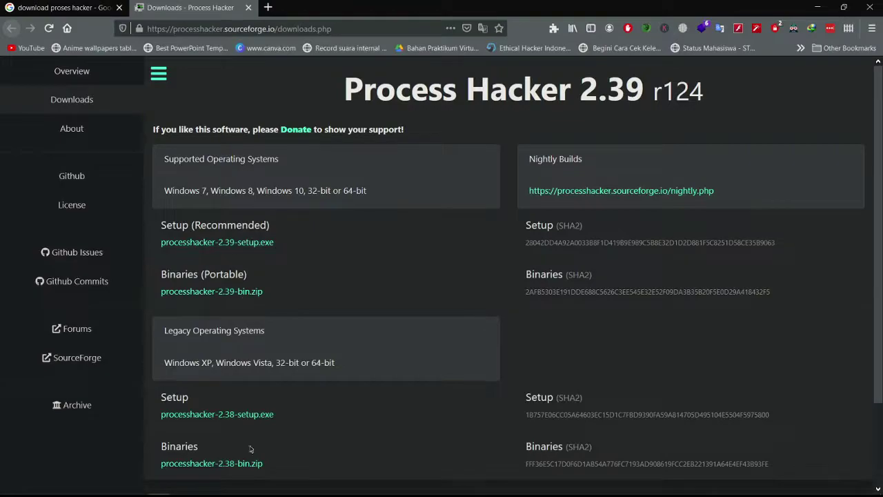
Switch to File Explorer and open the Compressed folder inside Downloads.
click(117, 486)
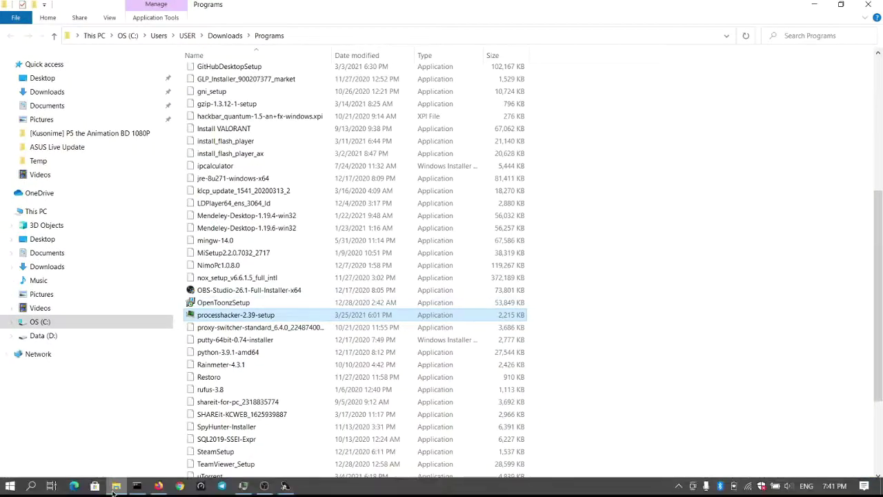
mouse_move(115, 490)
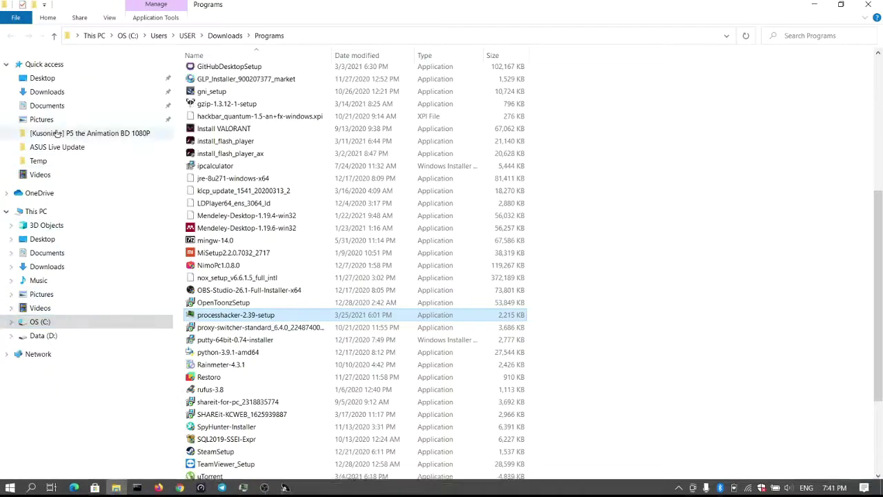
click(74, 93)
double_click(253, 90)
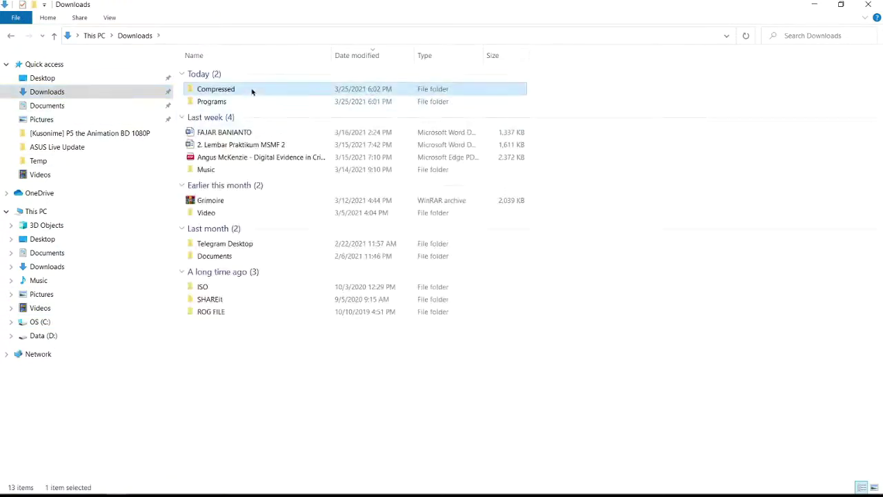
Open the x64 folder inside the processhacker-2.39-bin folder.
scroll(421, 231, down, 9)
scroll(400, 244, up, 2)
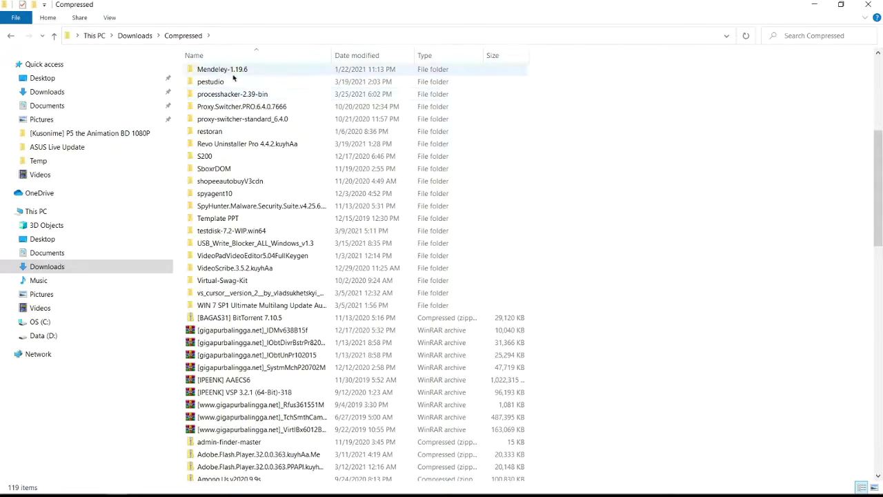
double_click(236, 96)
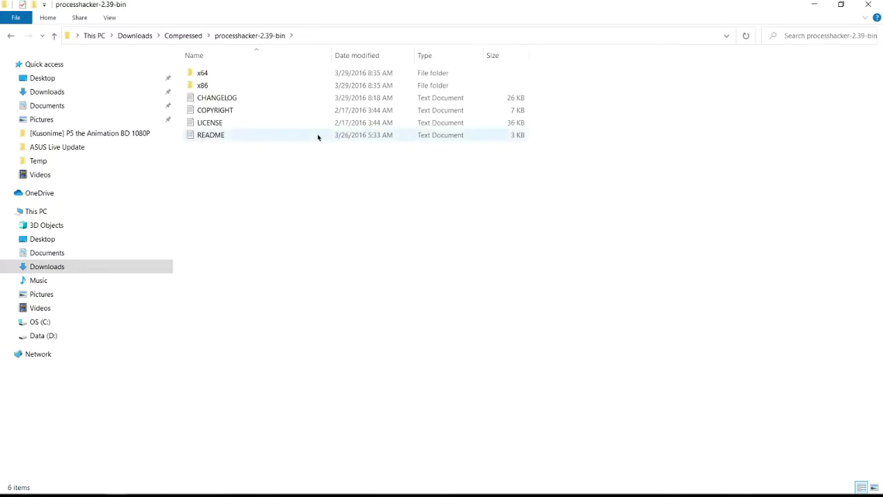
mouse_move(211, 92)
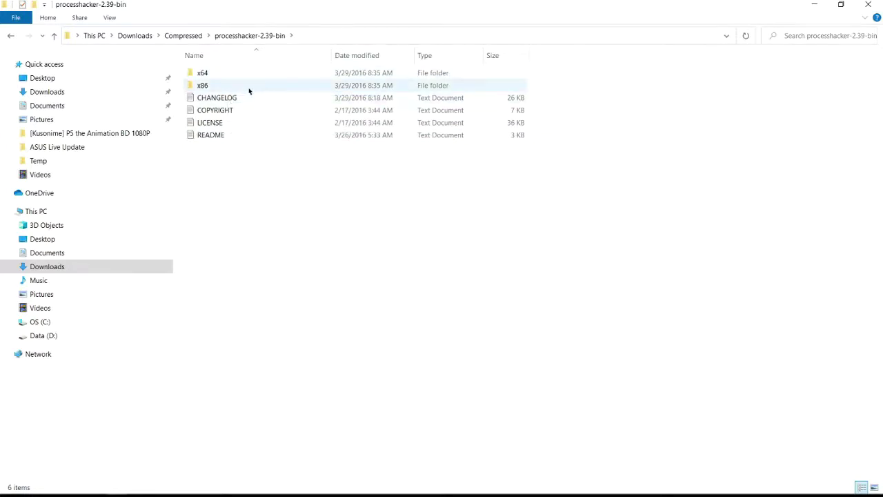
mouse_move(254, 73)
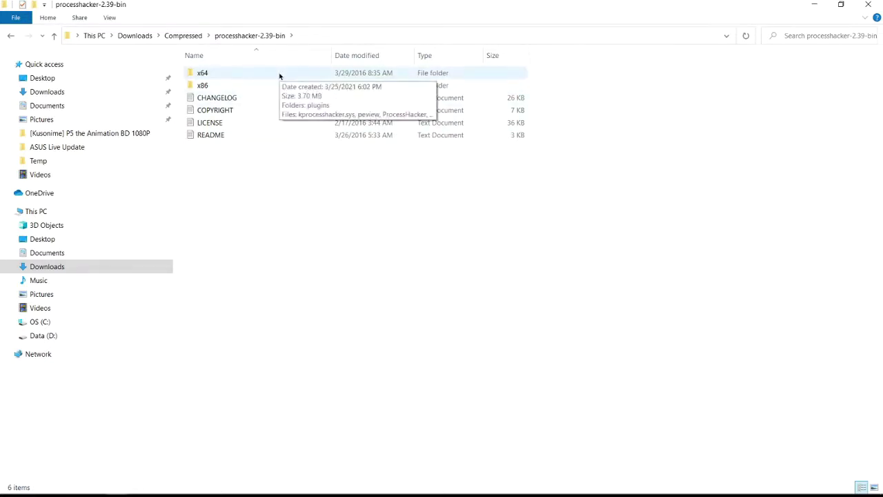
double_click(279, 76)
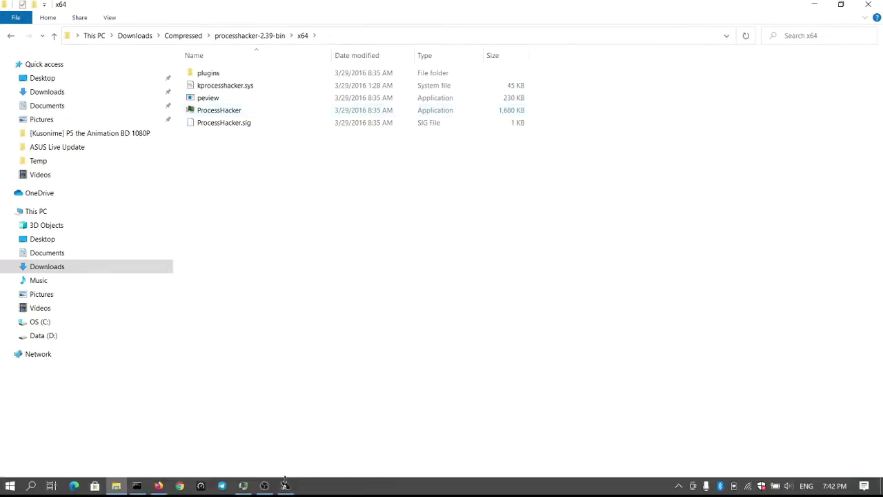
Switch to the running Process Hacker, reposition its window, and minimize File Explorer and Firefox behind it.
click(243, 486)
drag(330, 60, 597, 92)
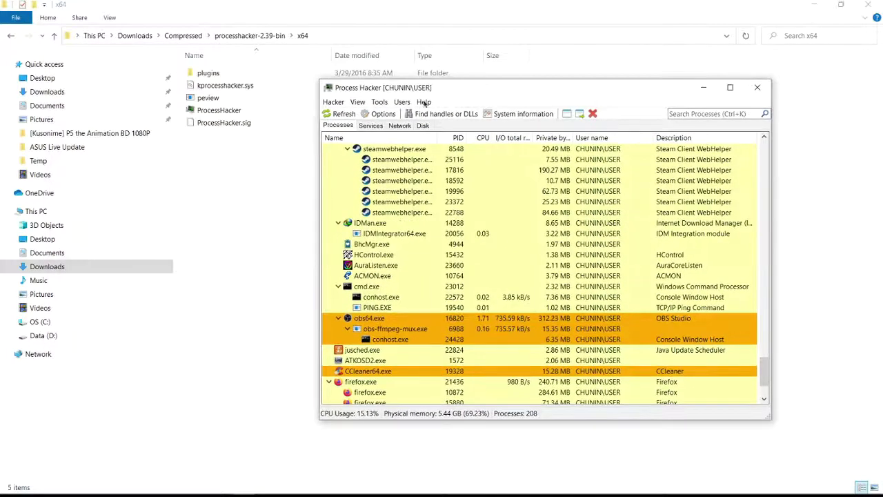
click(821, 4)
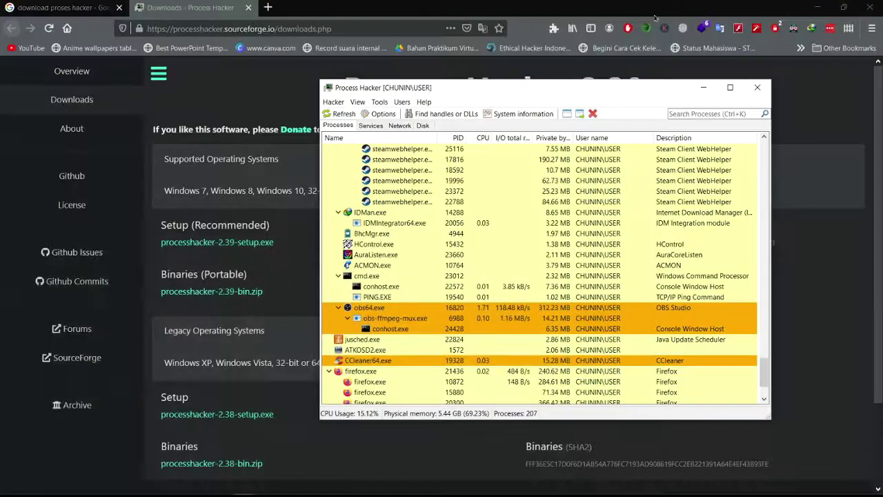
click(819, 6)
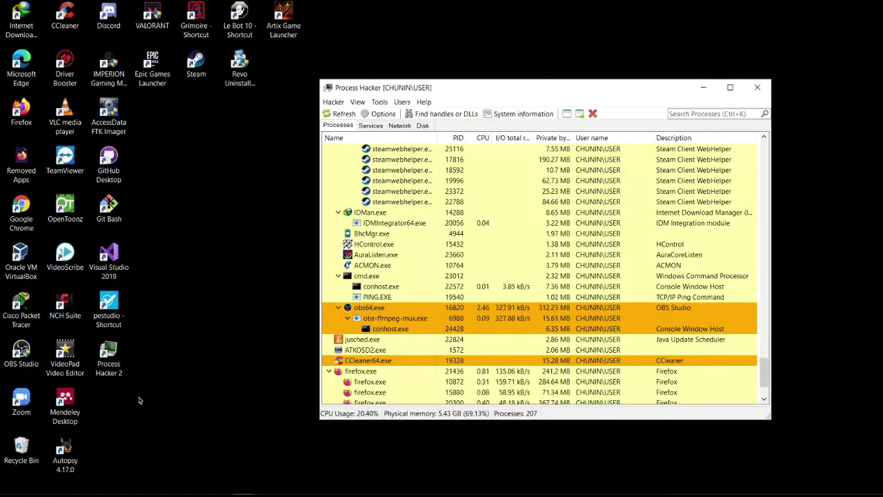
click(123, 358)
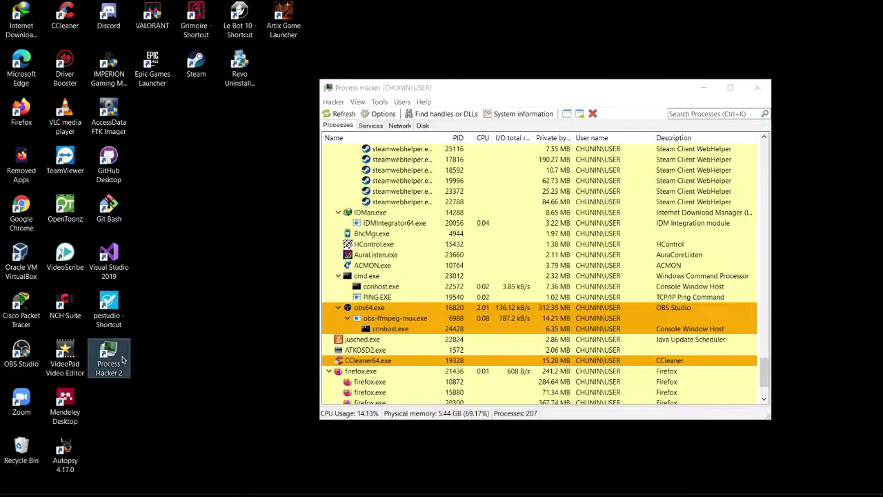
Examine the process tree, from the user applications up to the System Idle Process and the service hosts.
scroll(532, 299, up, 10)
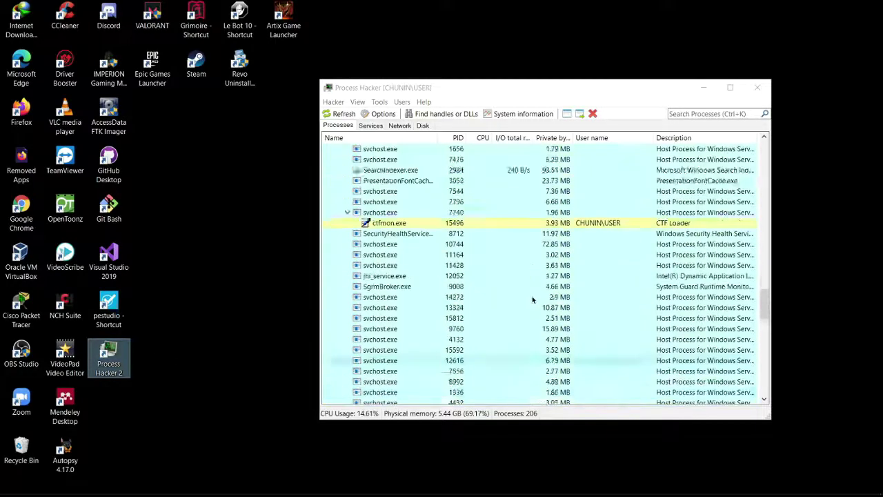
scroll(532, 300, up, 5)
drag(764, 290, 764, 153)
scroll(492, 260, down, 3)
scroll(495, 257, up, 3)
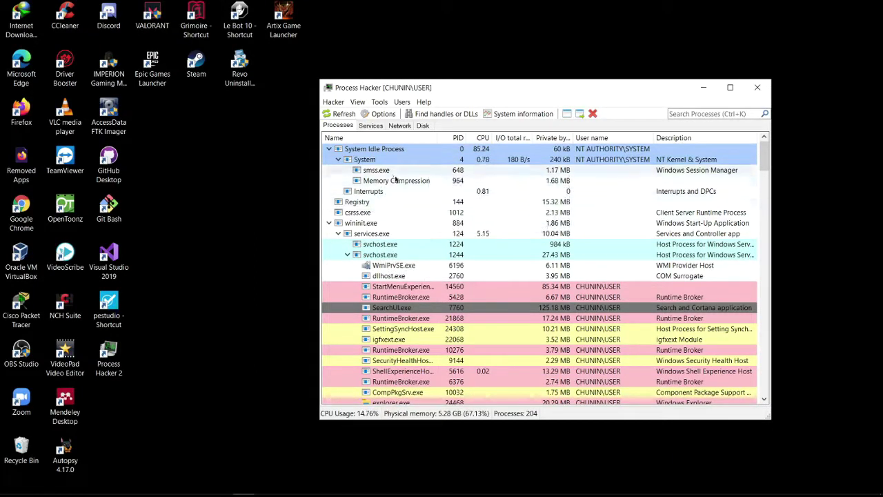
scroll(540, 218, down, 1)
scroll(540, 217, down, 3)
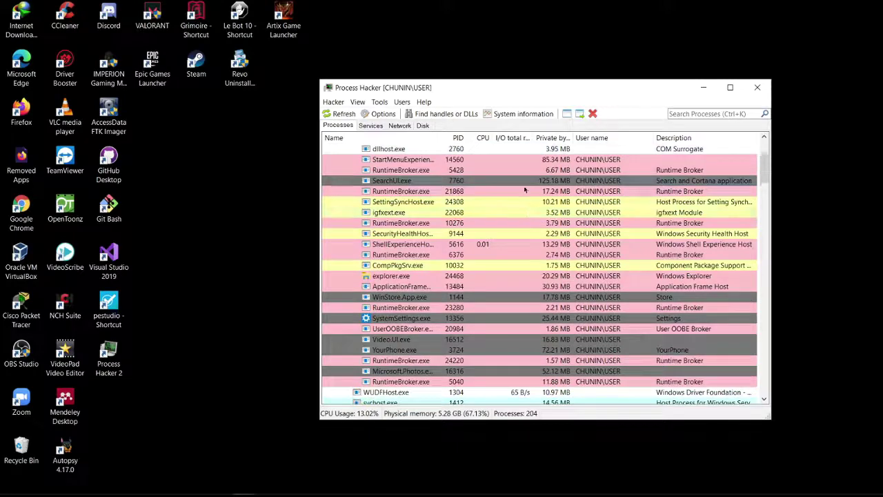
scroll(540, 218, up, 4)
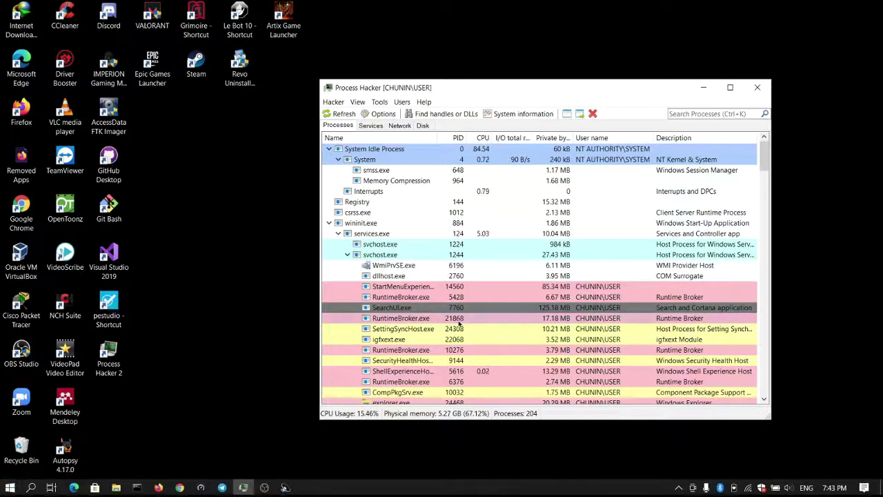
Launch Windows Task Manager using the Run command "taskmgr".
key(super+r)
text(task)
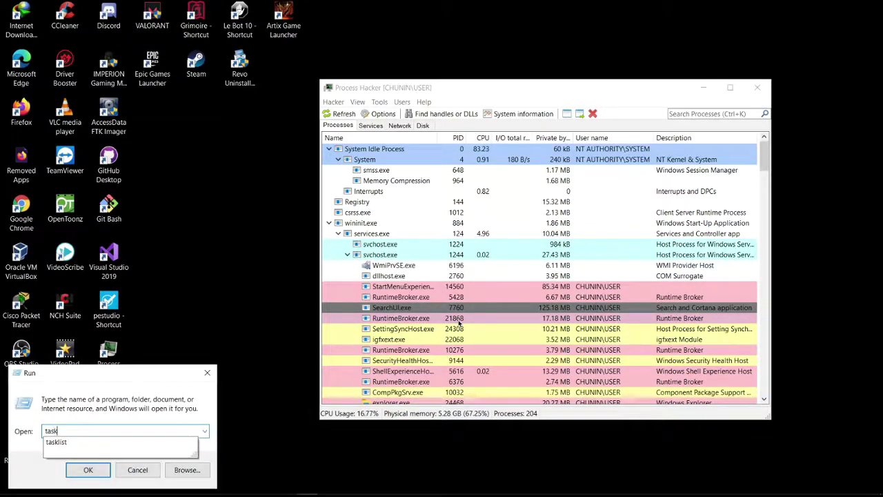
text(mgr)
key(Return)
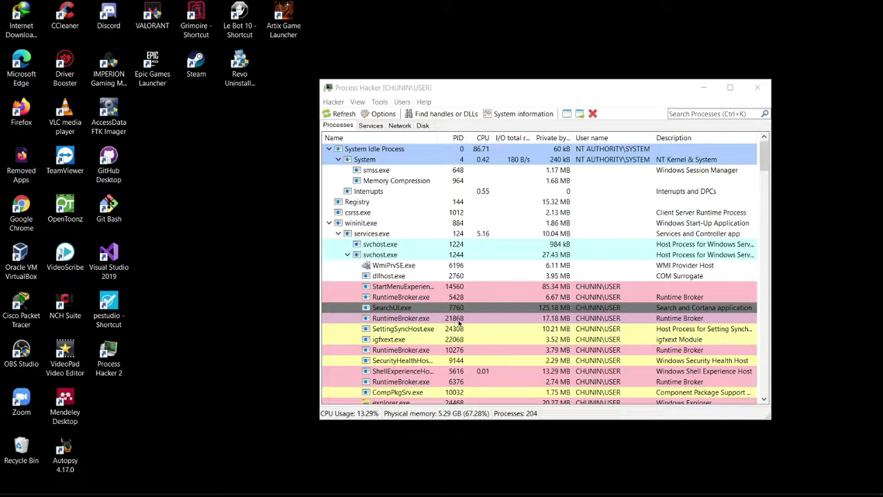
key(ctrl+shift+Escape)
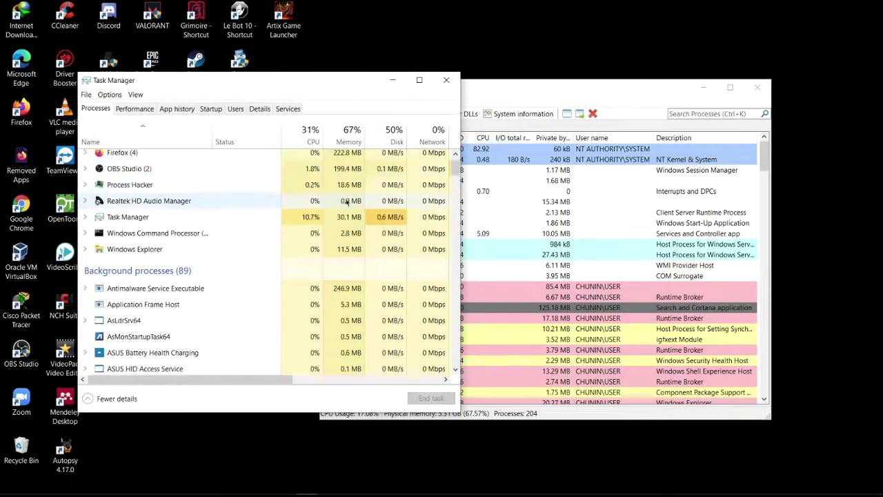
Expand the Firefox app group in Task Manager's process list to view its child processes.
scroll(346, 199, up, 1)
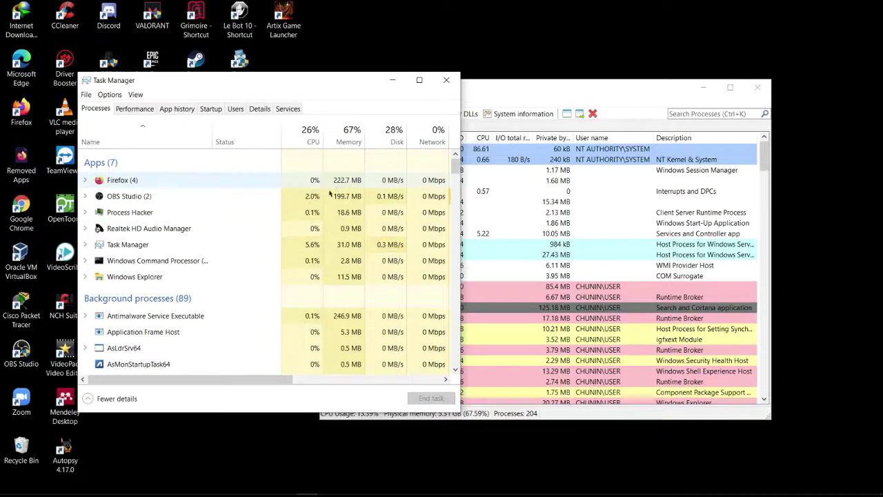
click(87, 181)
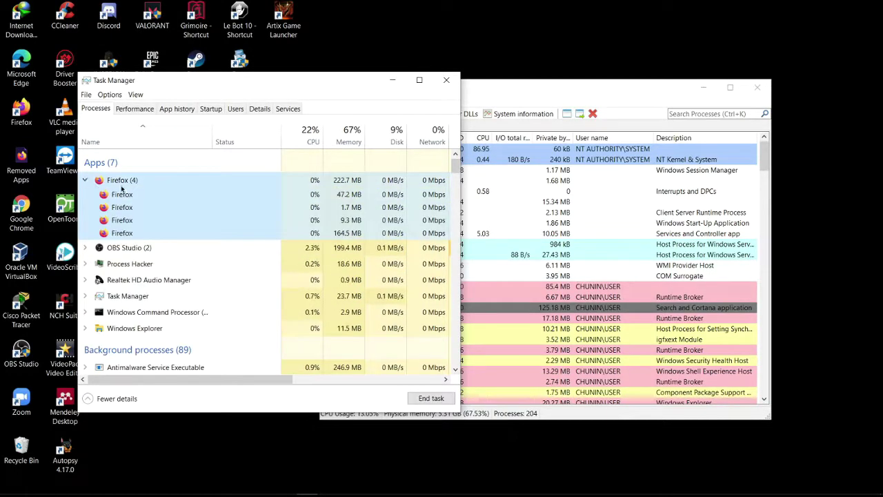
click(86, 180)
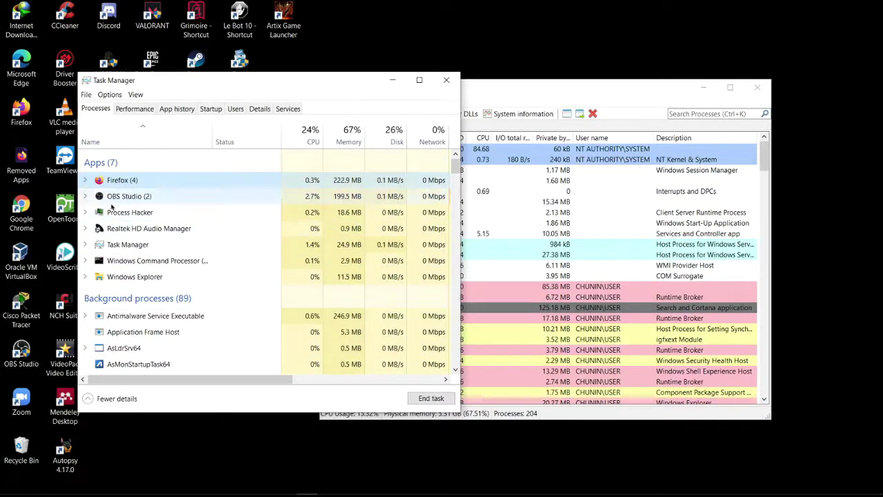
click(84, 180)
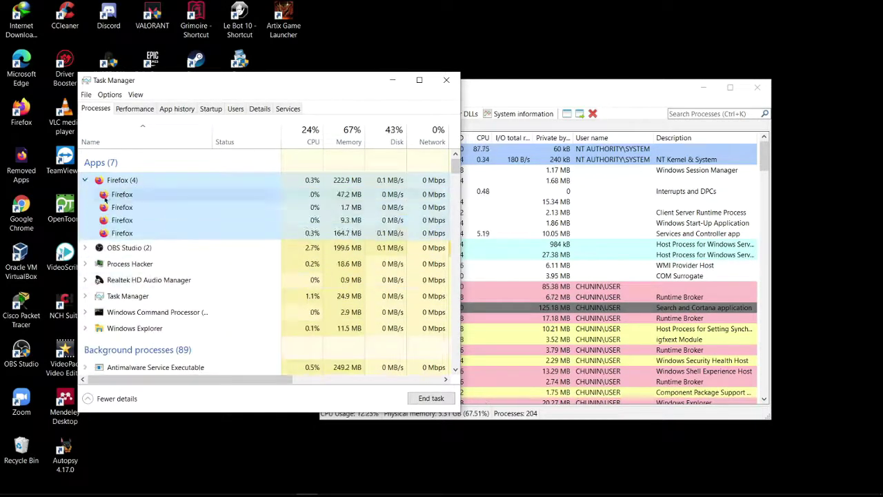
Collapse the Firefox group in Task Manager and switch to the Process Hacker window.
click(85, 180)
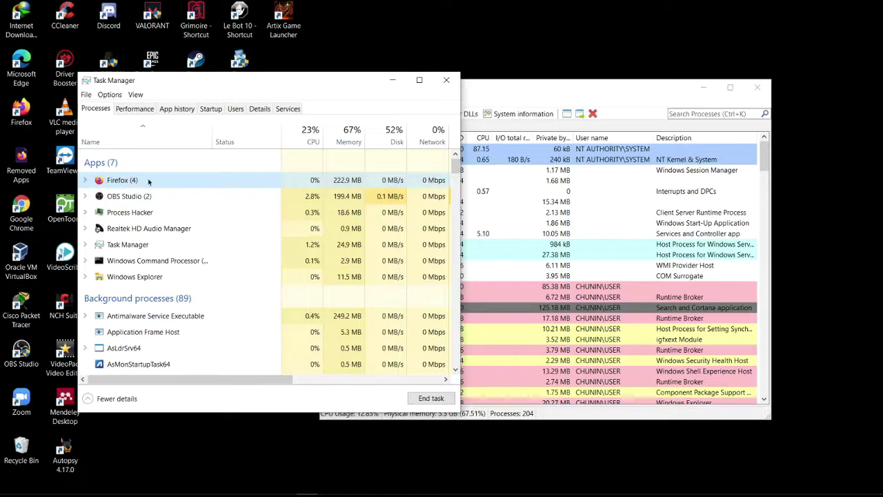
click(565, 103)
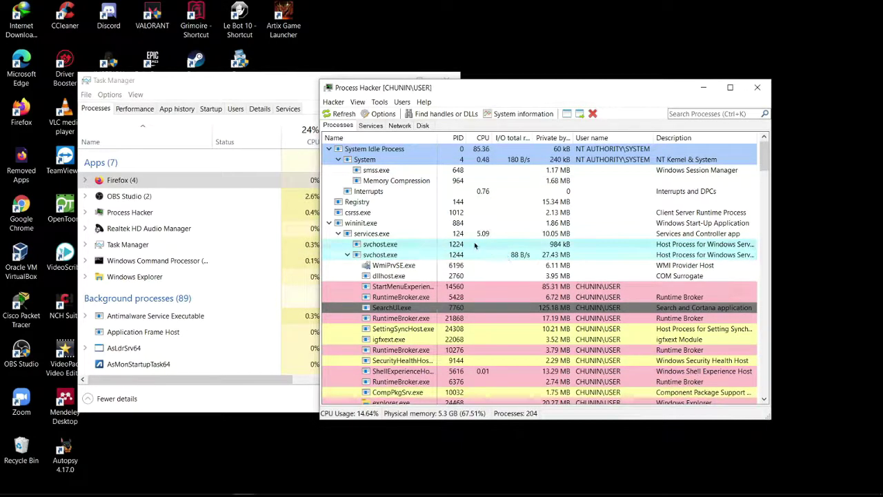
Examine the process tree down through the service hosts to vgc.exe and read that process's file and signer details.
scroll(541, 242, down, 2)
scroll(543, 241, down, 4)
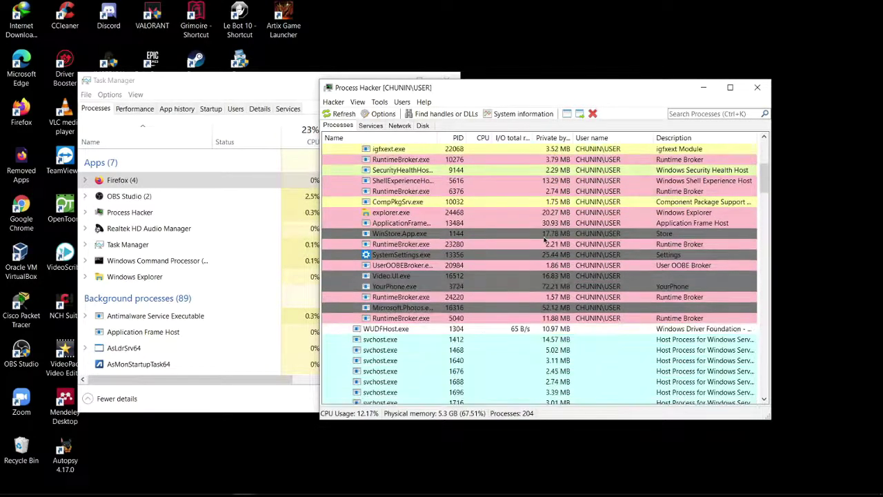
scroll(544, 239, down, 6)
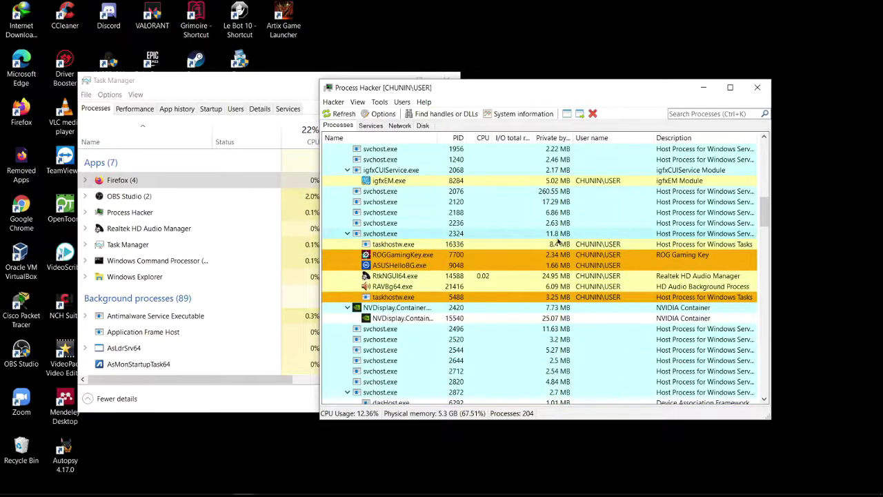
scroll(640, 256, down, 2)
scroll(642, 258, up, 7)
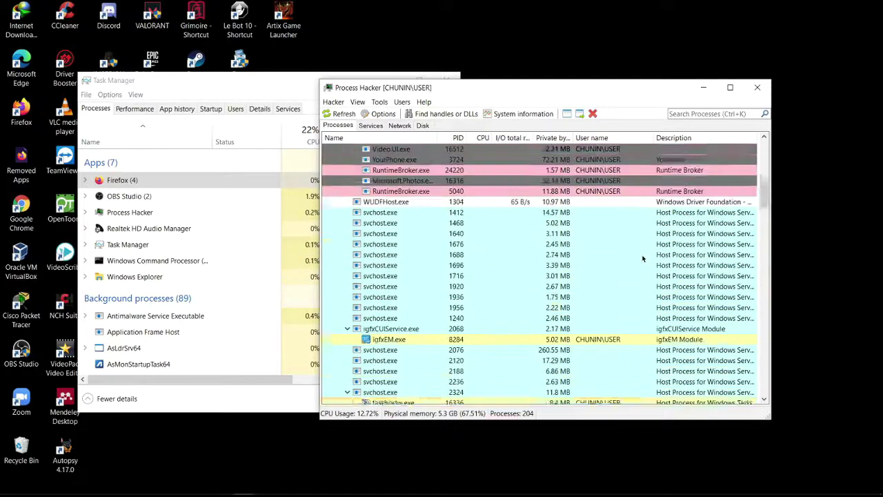
scroll(599, 223, down, 8)
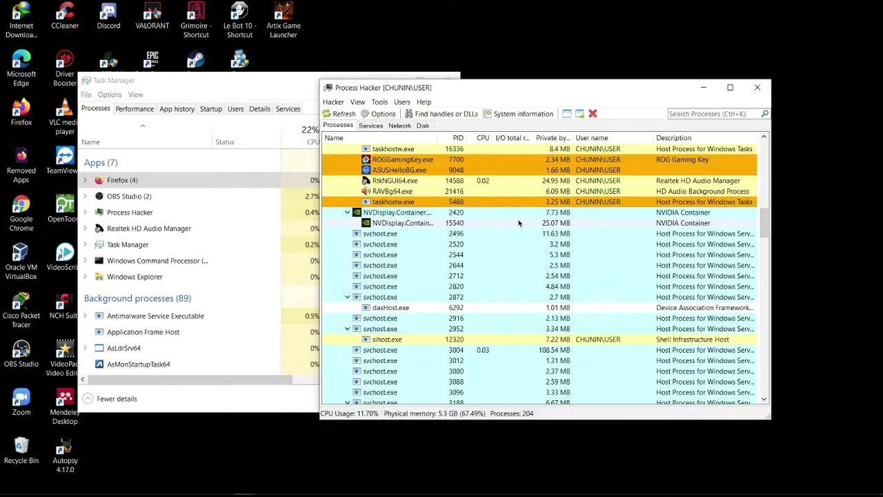
scroll(518, 223, down, 12)
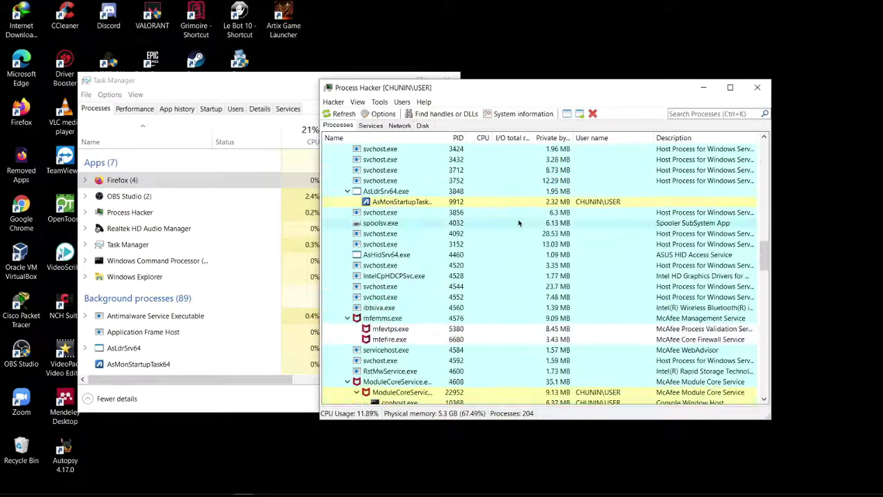
scroll(627, 299, down, 2)
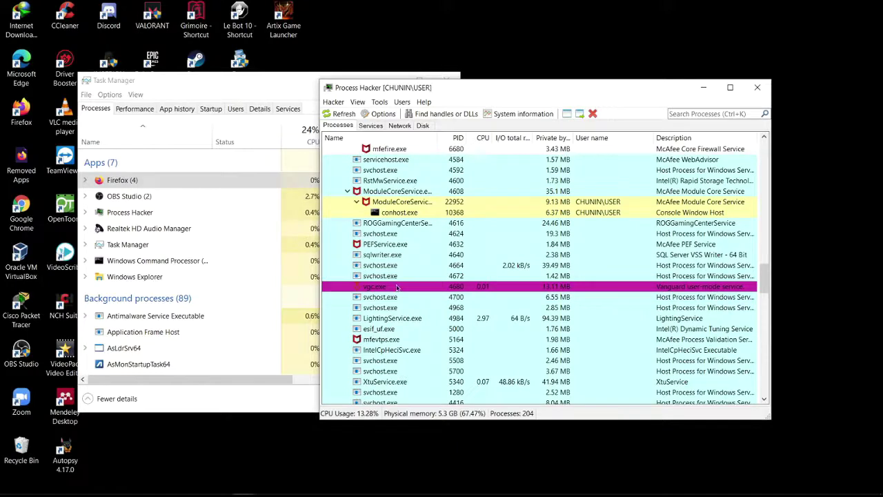
mouse_move(396, 286)
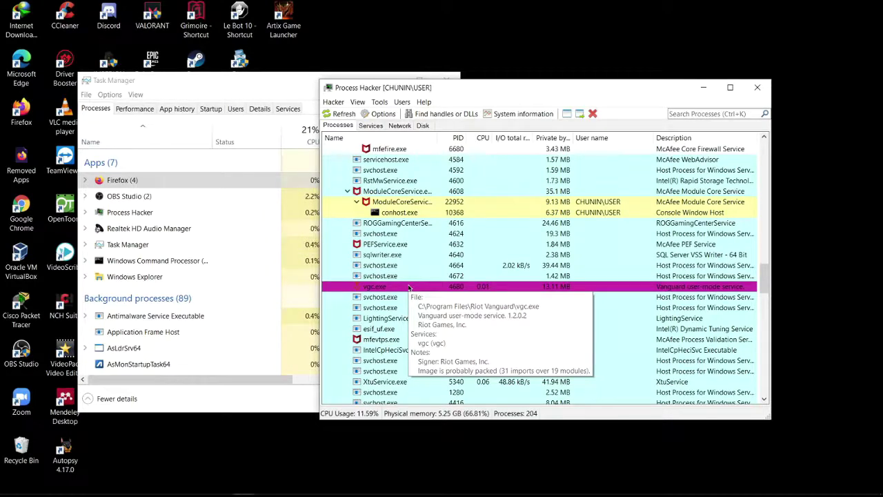
Examine the rest of the process tree, including the explorer.exe children such as Steam and OBS, and return towards the upper service hosts.
scroll(447, 351, down, 7)
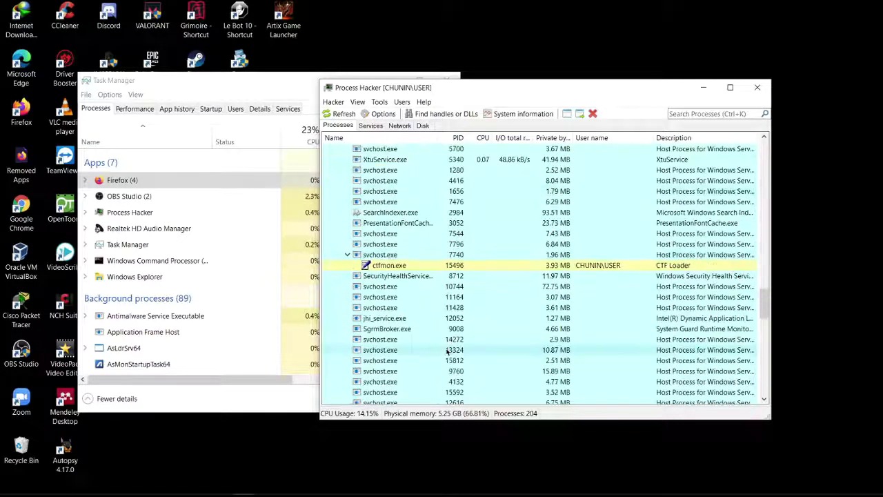
scroll(518, 276, down, 10)
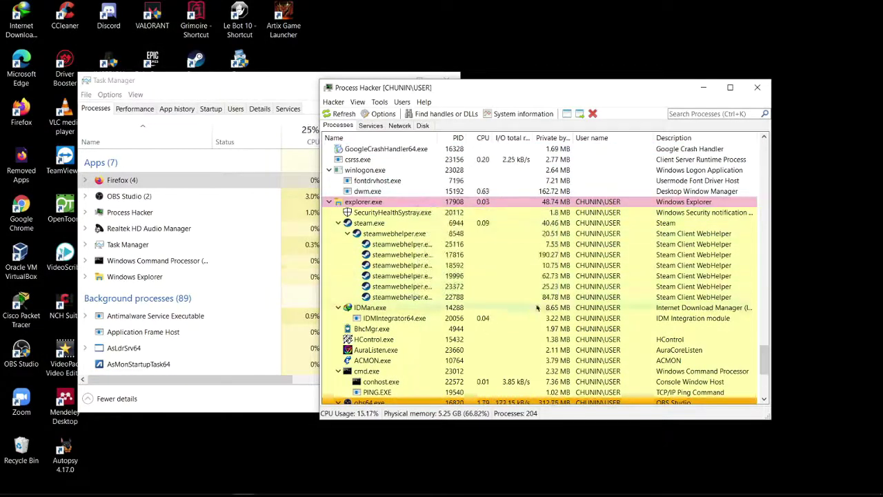
scroll(514, 288, down, 4)
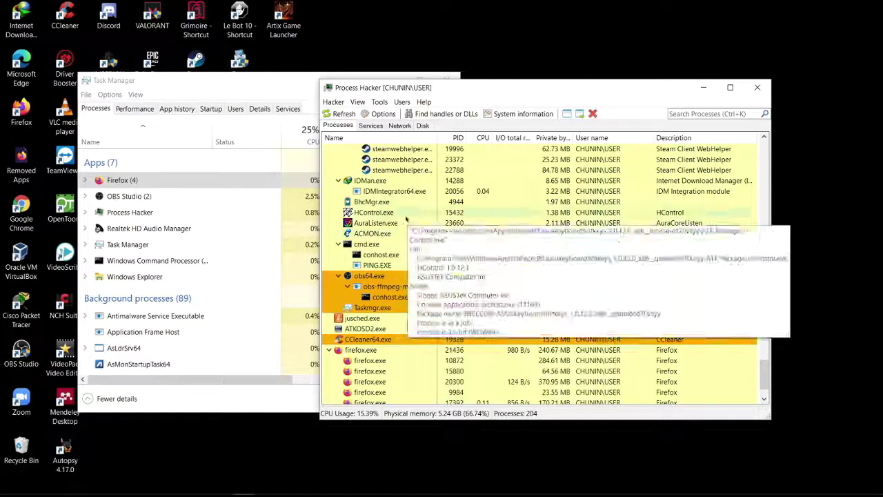
scroll(387, 310, down, 2)
scroll(502, 371, up, 10)
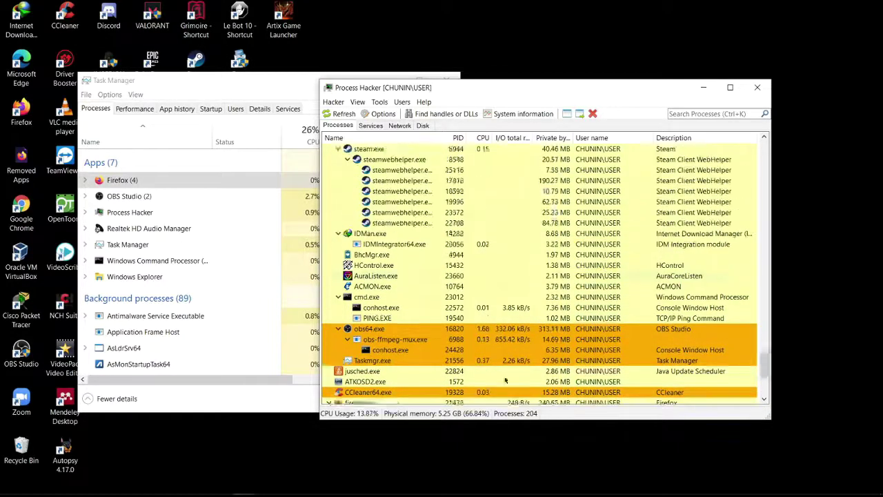
scroll(492, 355, up, 15)
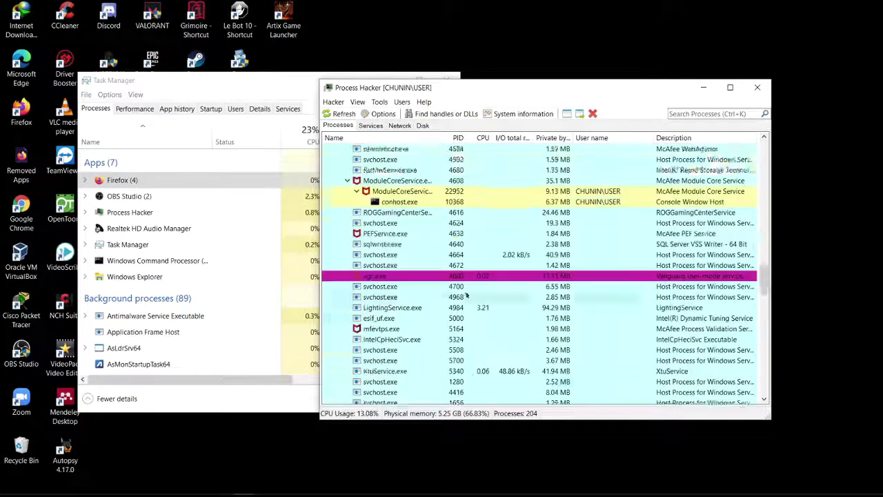
scroll(482, 289, up, 10)
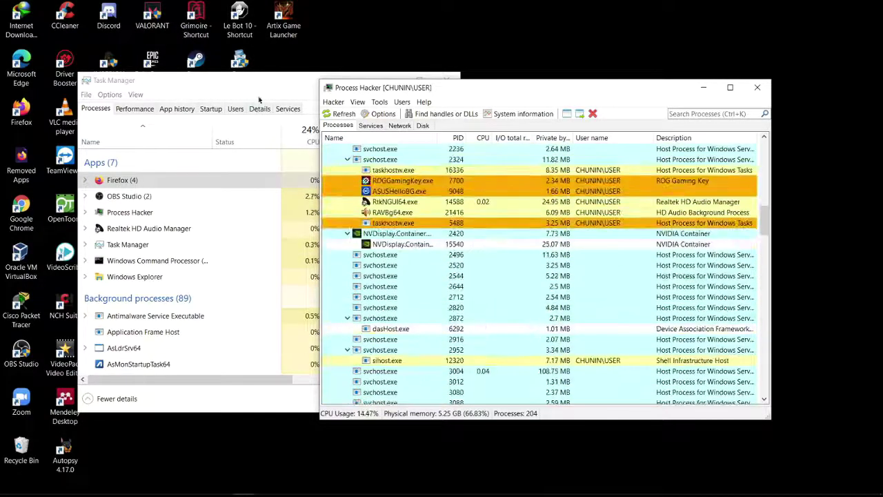
Bring Task Manager to the front and close it.
click(434, 76)
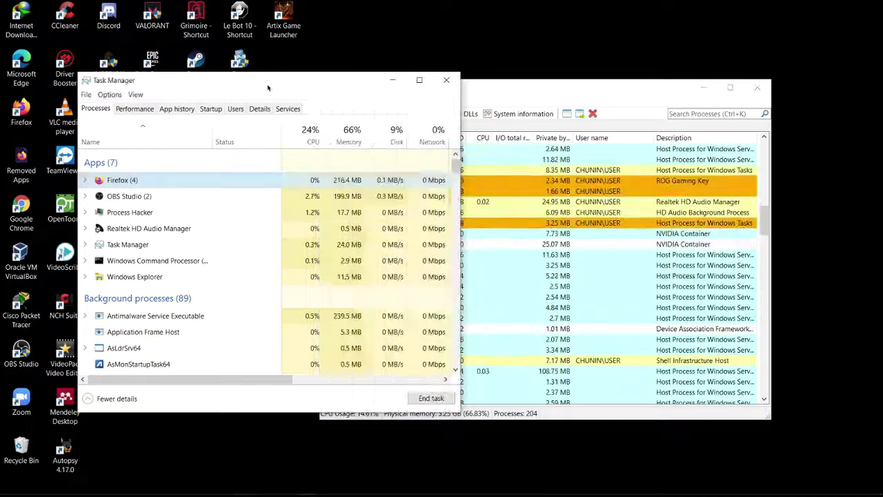
click(447, 81)
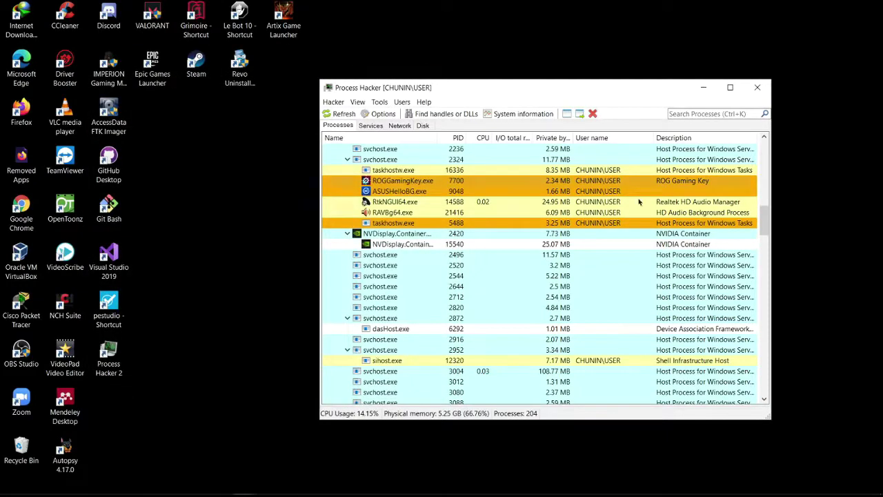
Examine the process tree from System Idle Process downwards, reading the file details of explorer.exe and WUDFHost.exe.
scroll(678, 169, up, 15)
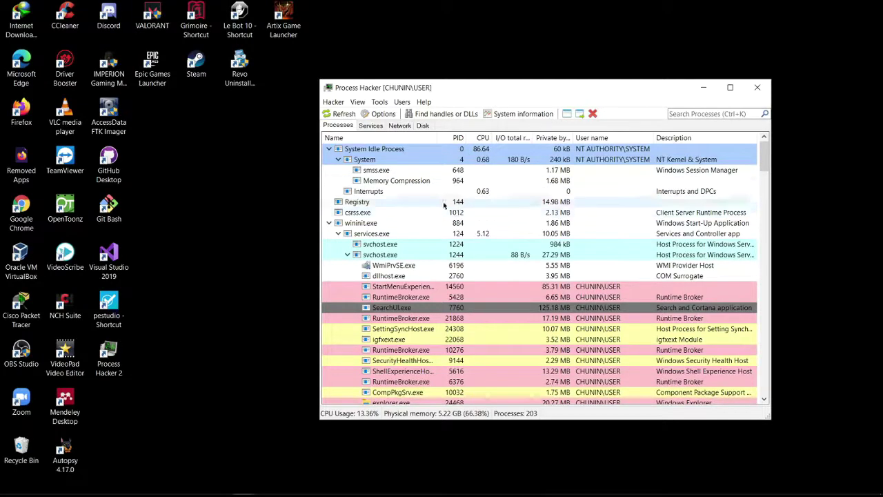
scroll(495, 265, down, 3)
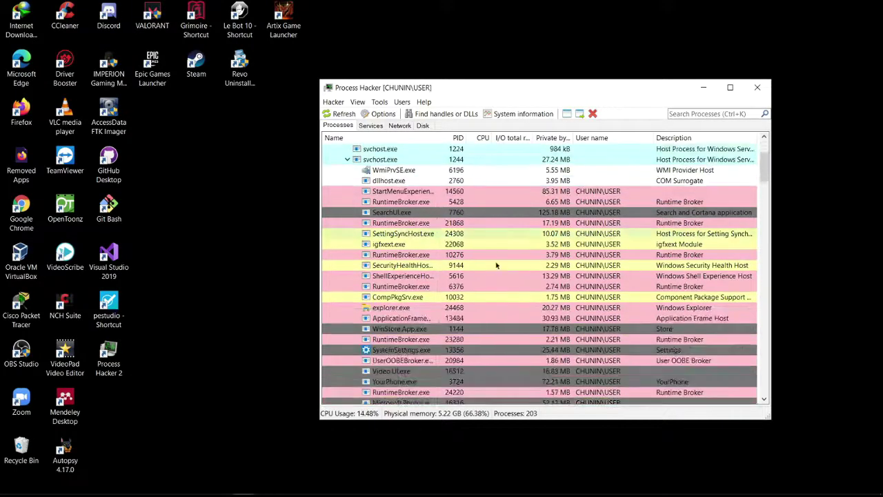
scroll(496, 265, down, 10)
scroll(502, 268, down, 4)
scroll(496, 259, up, 15)
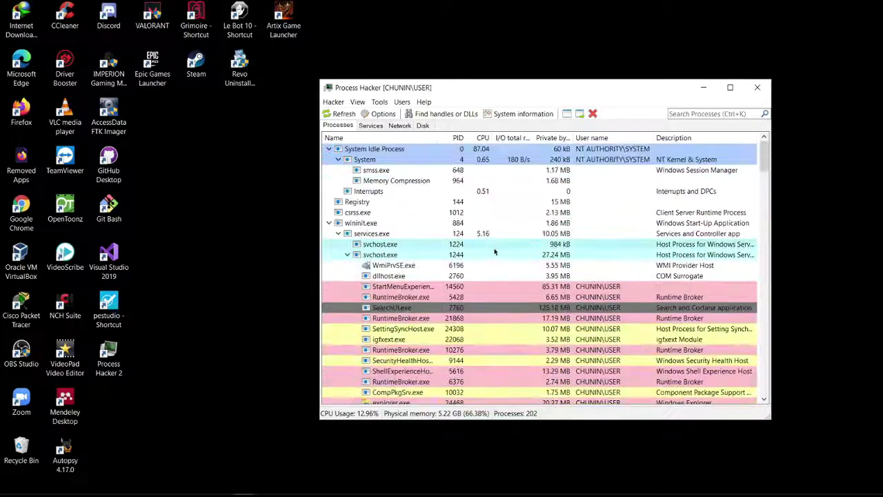
mouse_move(402, 255)
mouse_move(417, 346)
scroll(417, 346, down, 3)
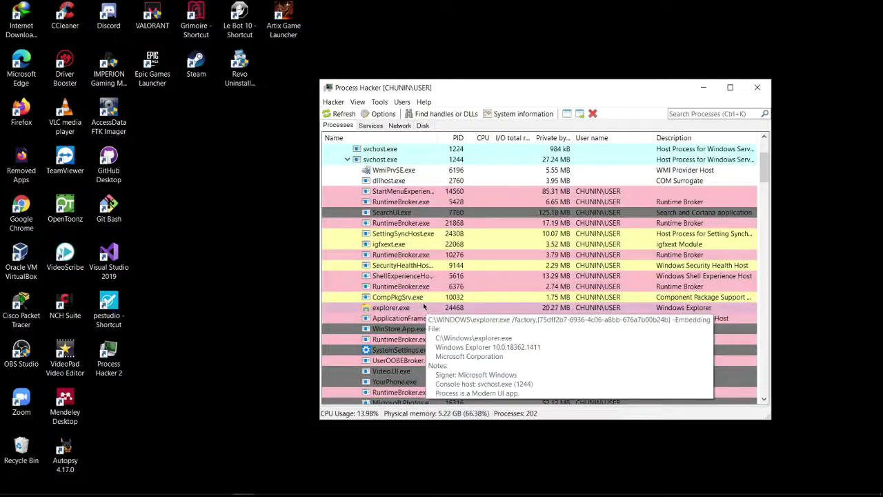
scroll(500, 278, down, 4)
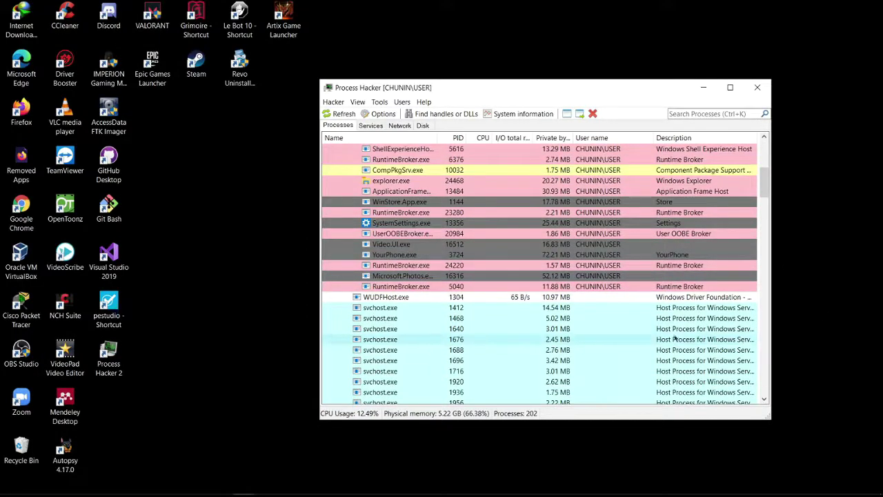
mouse_move(418, 296)
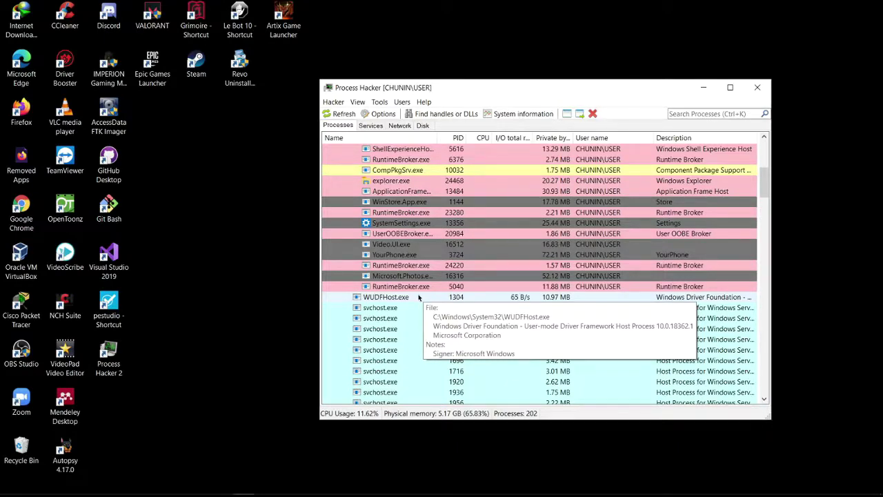
scroll(418, 296, down, 5)
scroll(449, 289, down, 5)
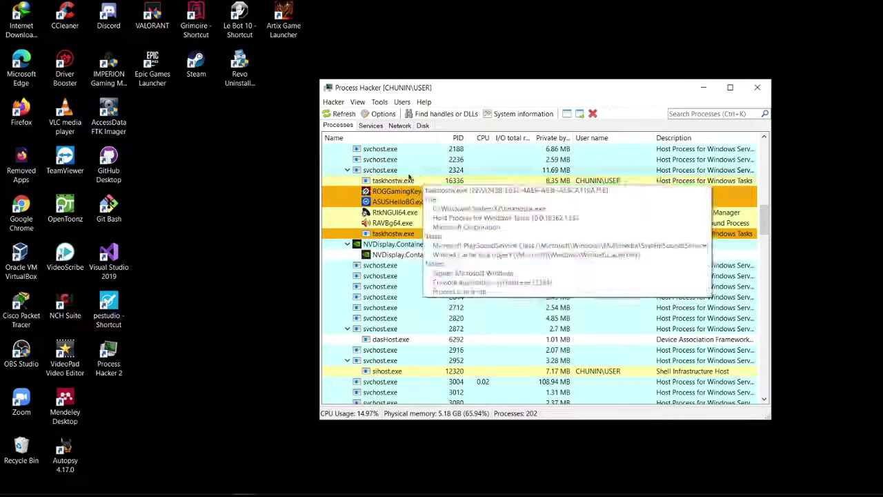
Open a Command Prompt and list the running processes with "tasklist".
mouse_move(128, 493)
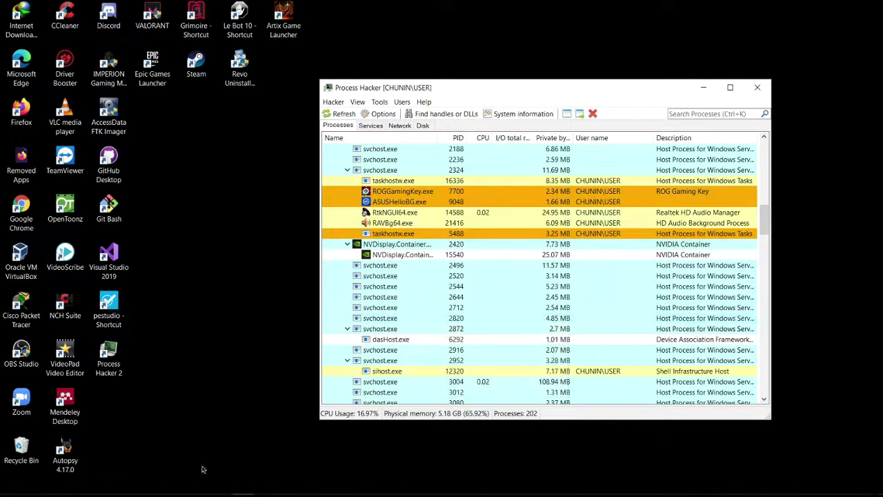
click(9, 486)
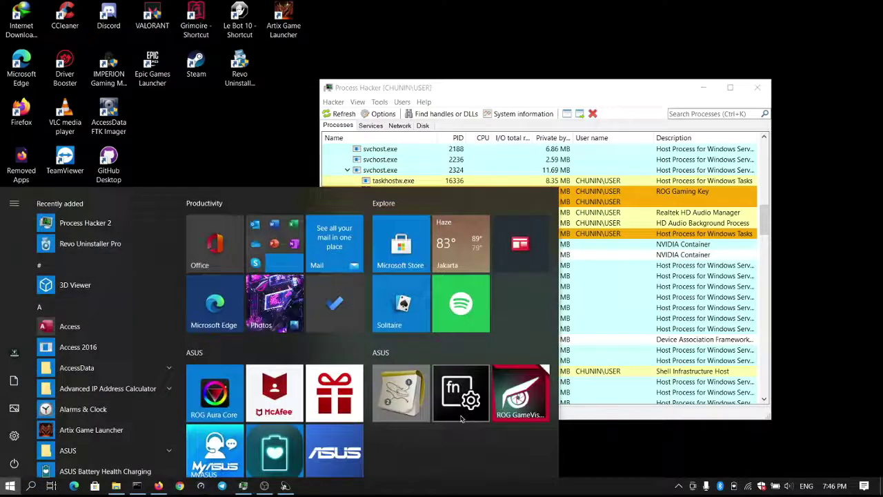
text(cmd)
key(Return)
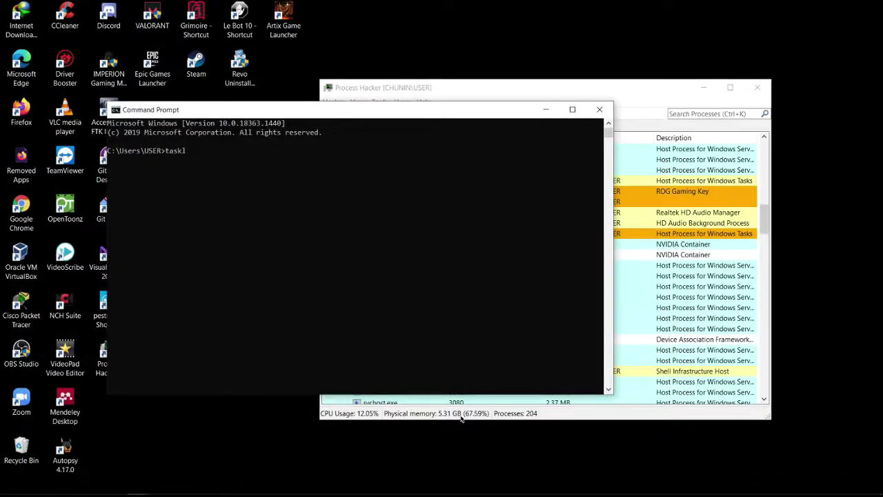
text(tasklist)
key(Return)
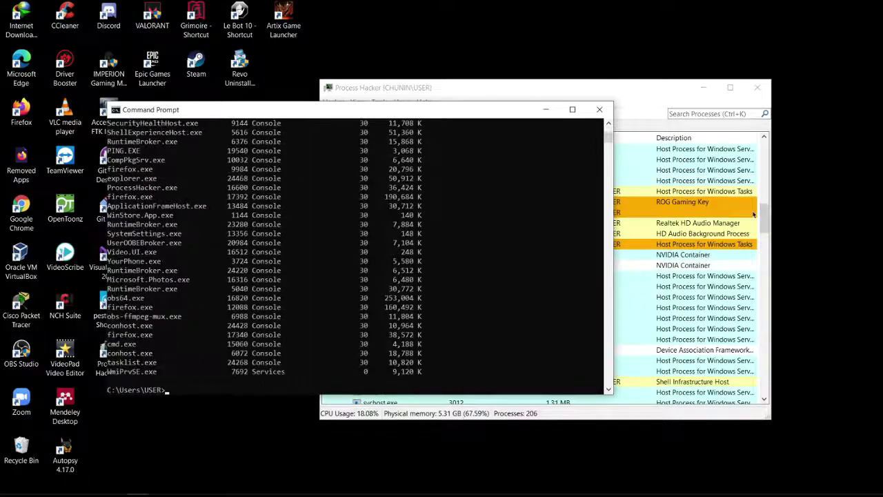
Maximize the Command Prompt window and examine the tasklist output, including the image names, PIDs and memory usage from the first entry.
click(571, 112)
scroll(302, 311, up, 15)
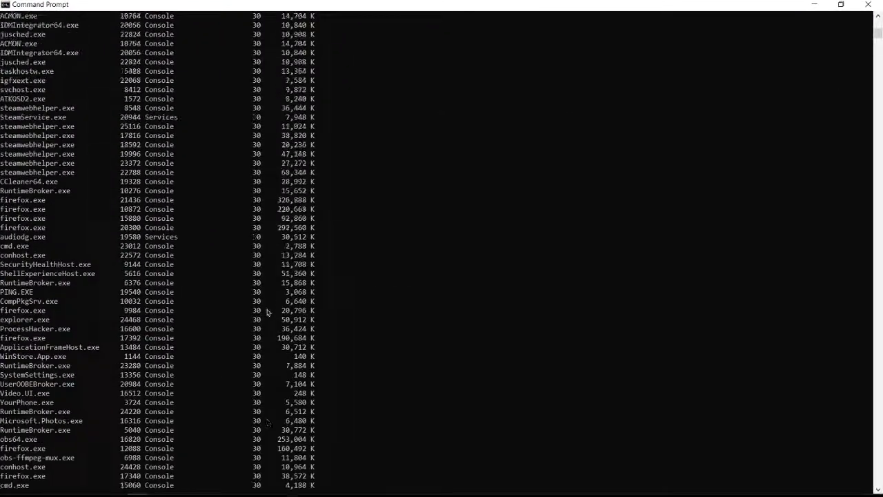
scroll(266, 310, up, 20)
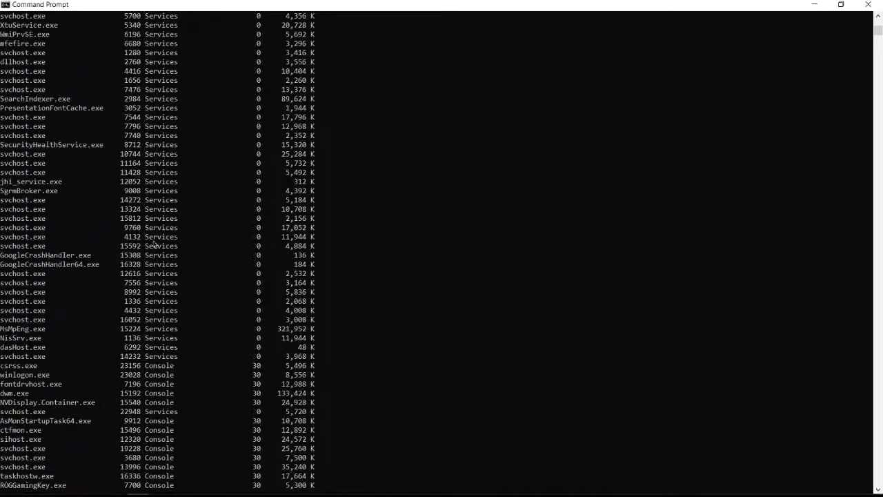
scroll(154, 245, up, 20)
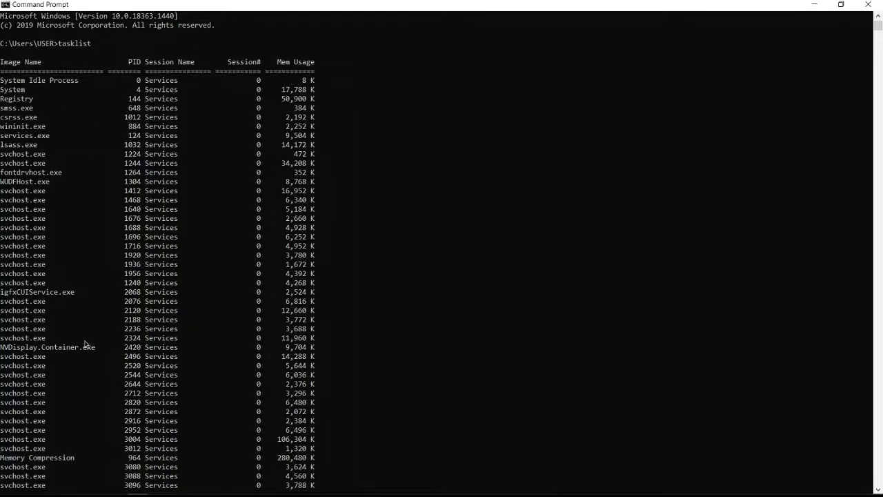
scroll(2, 210, down, 15)
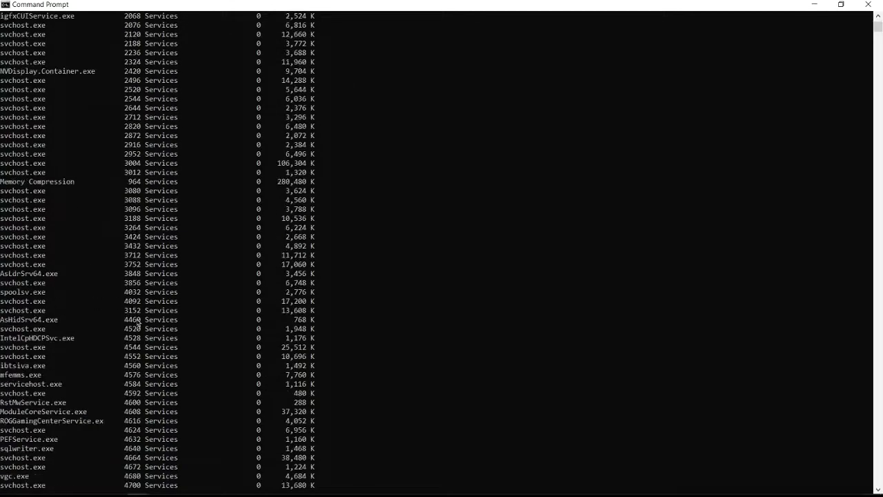
scroll(138, 320, down, 17)
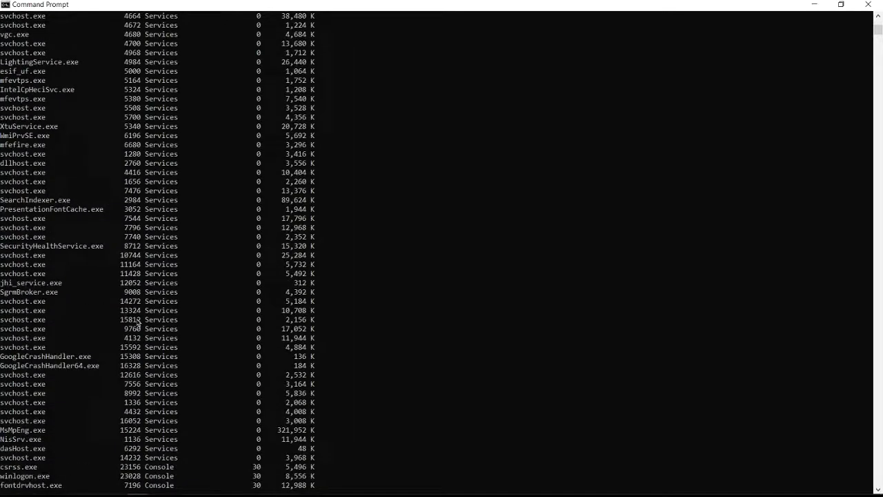
scroll(138, 321, down, 6)
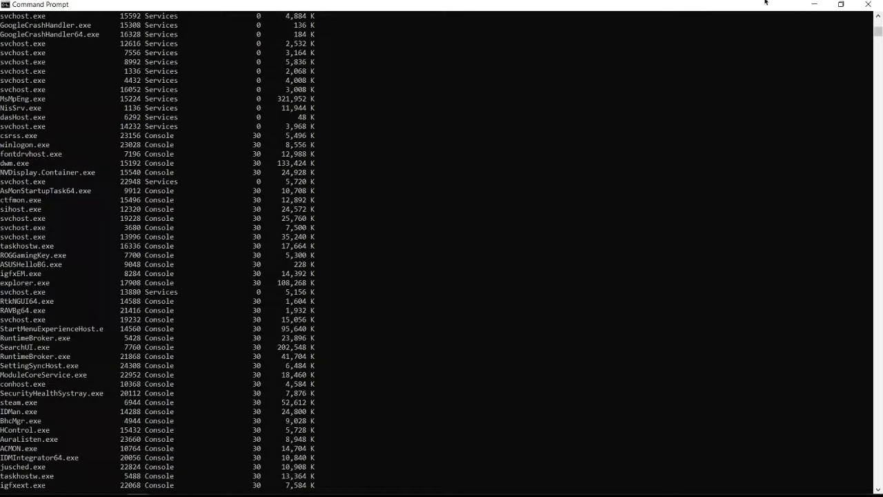
Restore the Command Prompt window to its smaller size and switch back to Process Hacker.
click(841, 4)
click(677, 90)
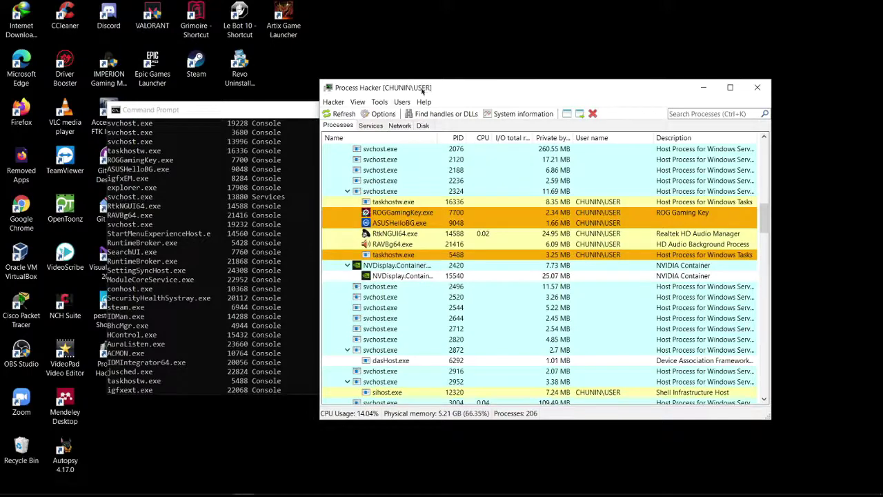
Shift the Process Hacker window slightly and examine the whole process tree down to ProcessHacker.exe and back up to System Idle Process.
drag(521, 93, 493, 87)
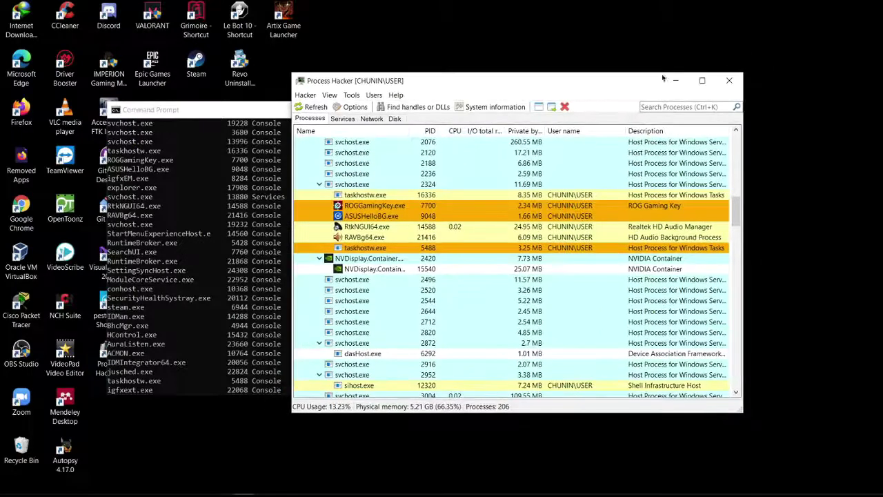
scroll(470, 227, down, 10)
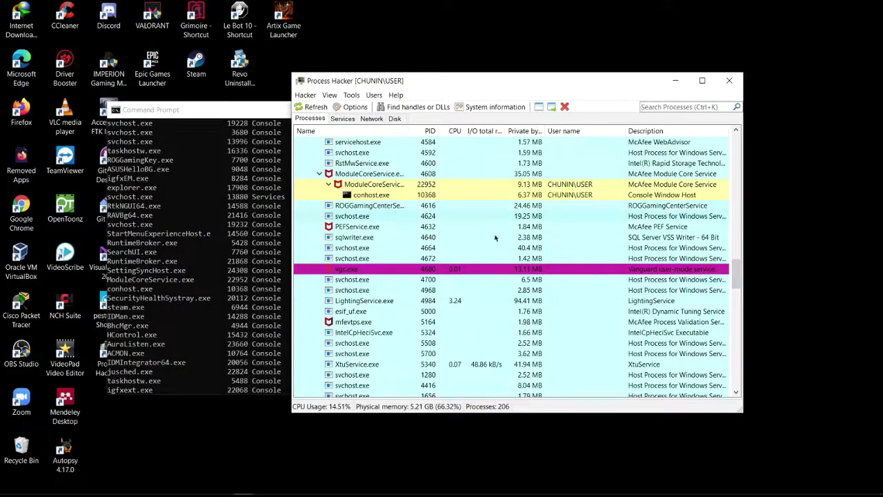
scroll(393, 292, down, 5)
scroll(469, 297, down, 10)
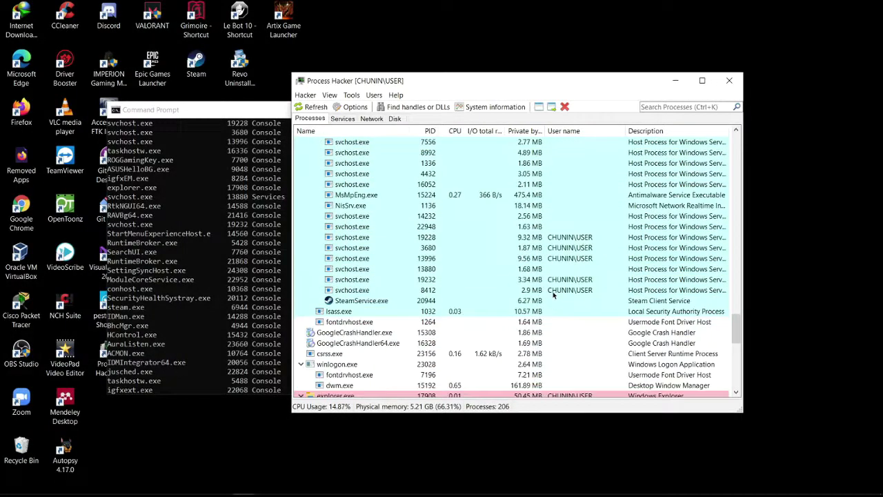
scroll(553, 294, down, 6)
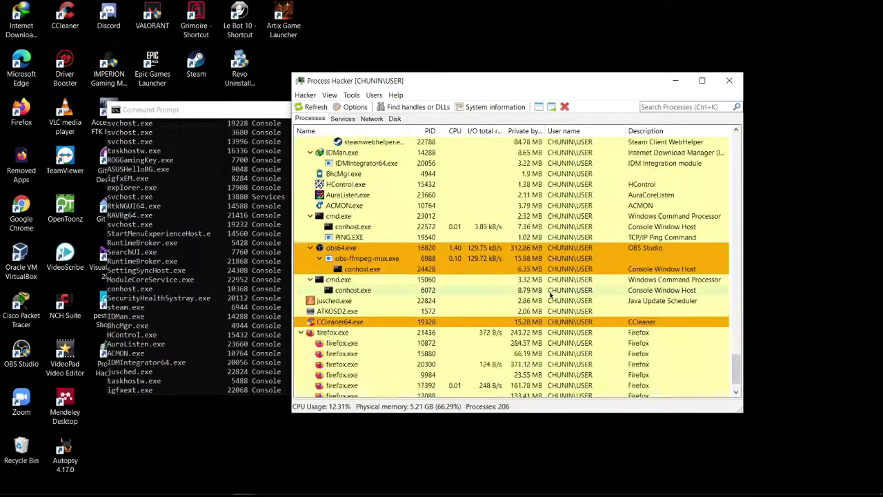
scroll(491, 295, down, 1)
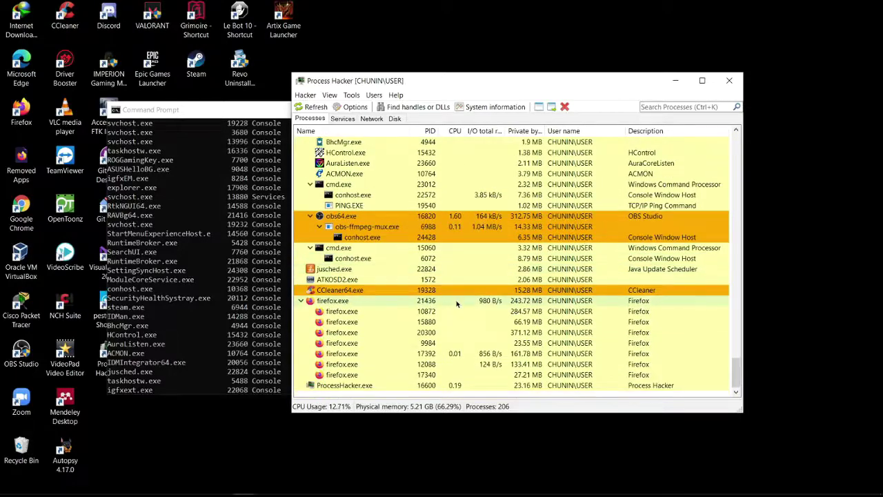
scroll(414, 290, up, 5)
scroll(410, 287, up, 12)
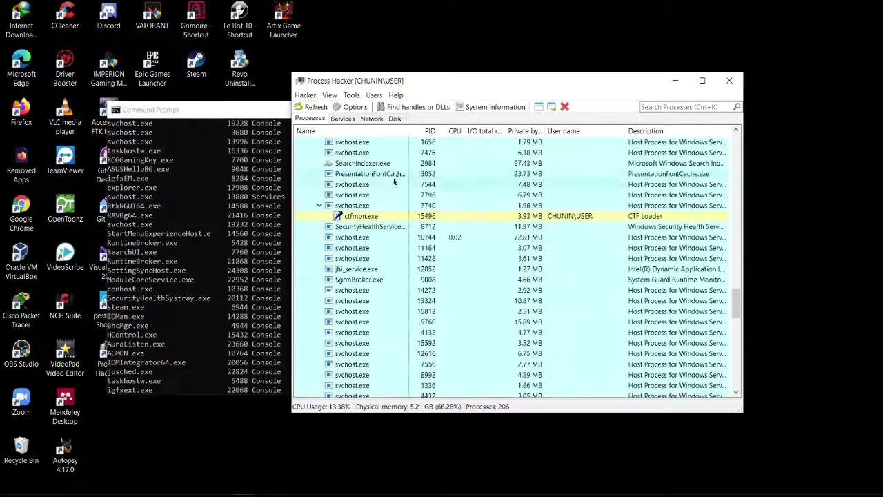
scroll(486, 205, up, 10)
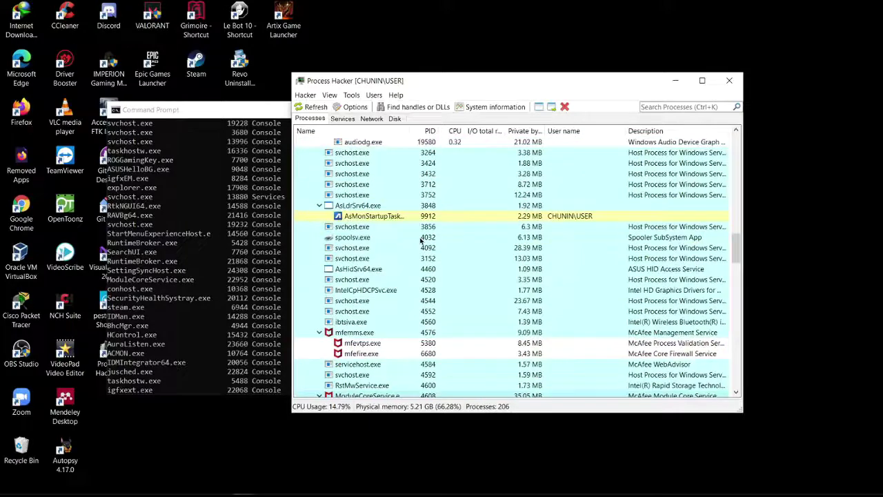
scroll(418, 235, up, 10)
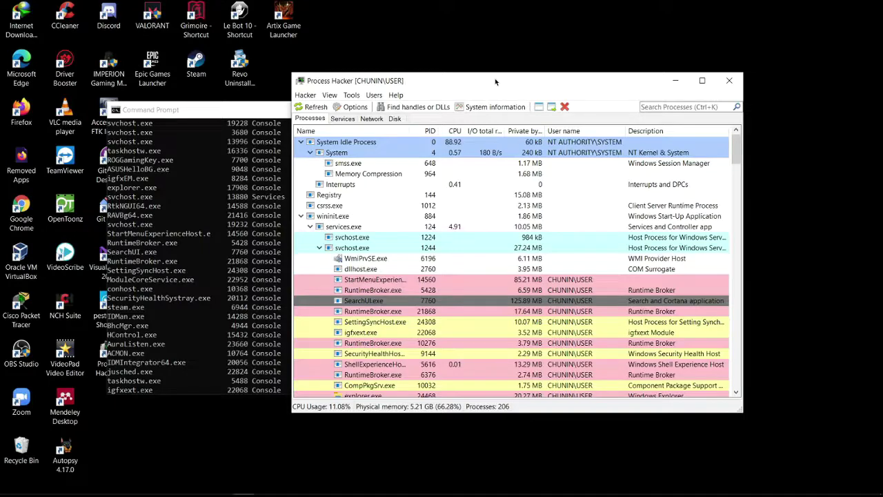
Check the disk monitoring view and examine the network connections list, including local and remote addresses, ports, protocols and states.
click(393, 119)
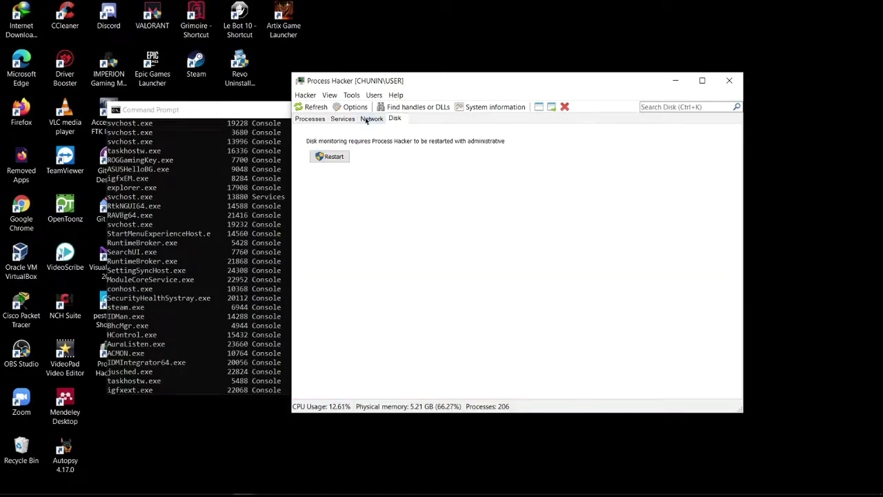
click(372, 119)
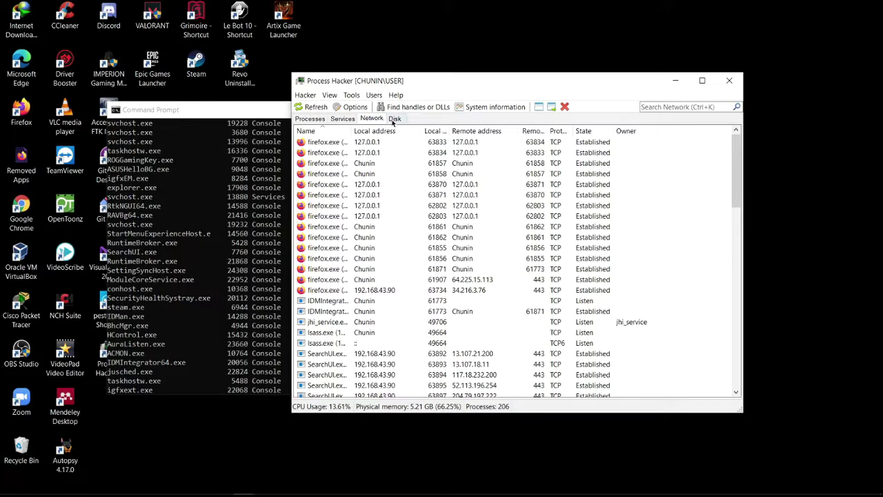
click(393, 119)
click(371, 118)
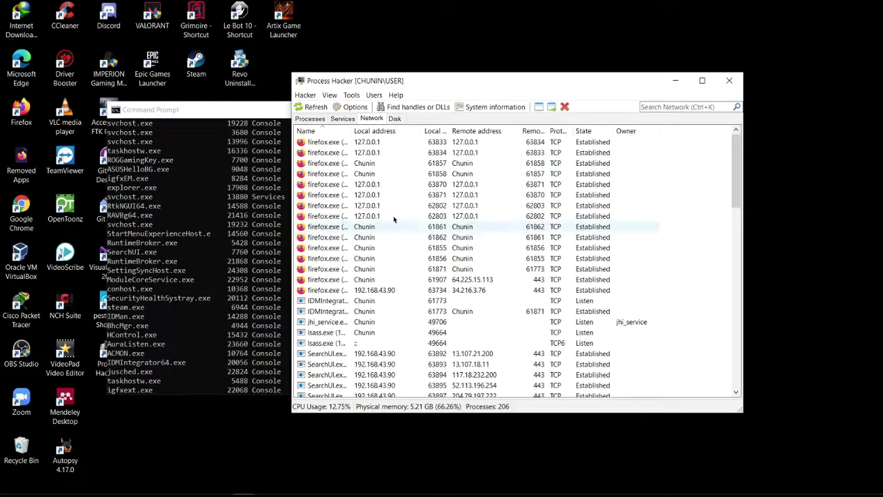
scroll(397, 237, down, 15)
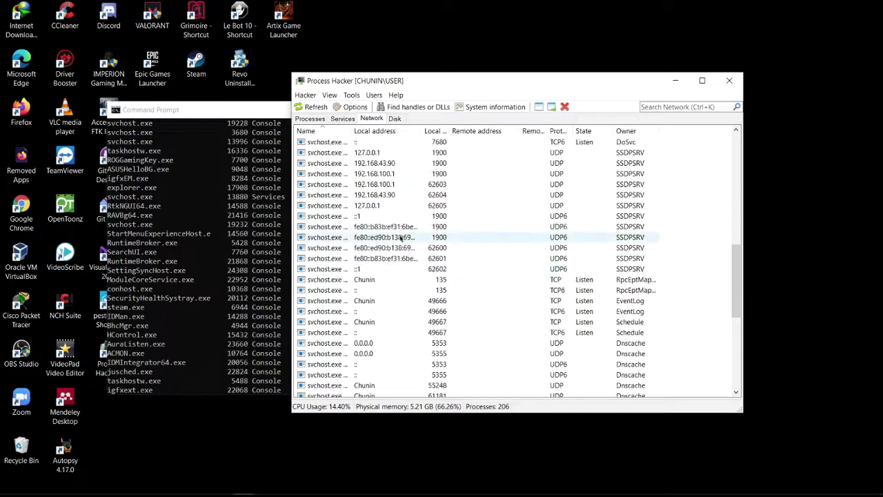
scroll(399, 231, down, 8)
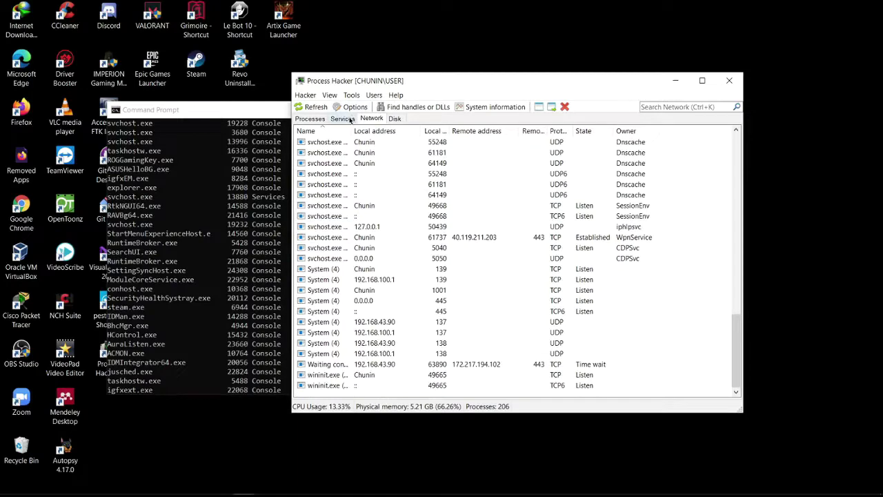
click(391, 119)
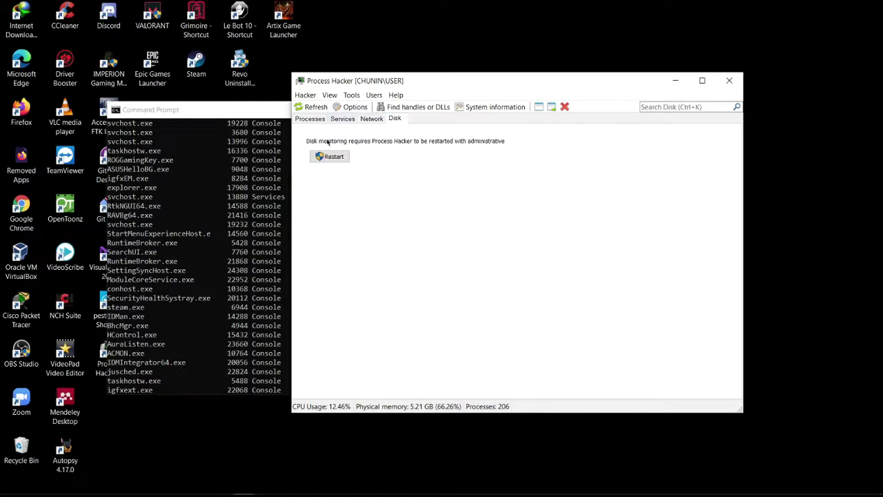
Examine the services list from 1394ohci to the Windows Push Notifications entries, including each service's type, status, start type and PID.
click(345, 119)
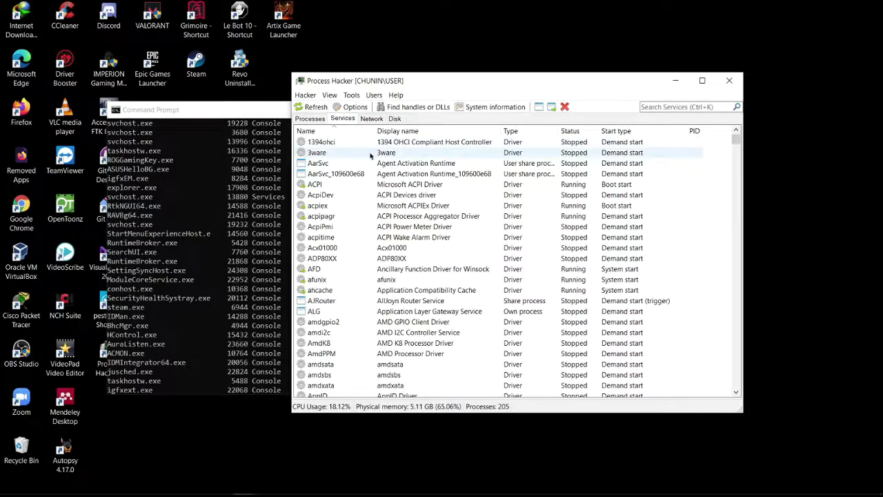
scroll(419, 158, down, 5)
scroll(419, 157, down, 10)
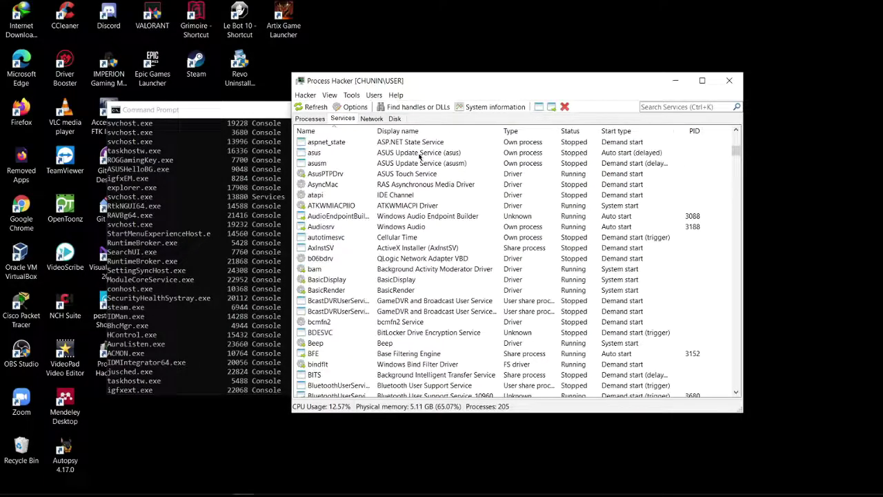
scroll(419, 157, down, 13)
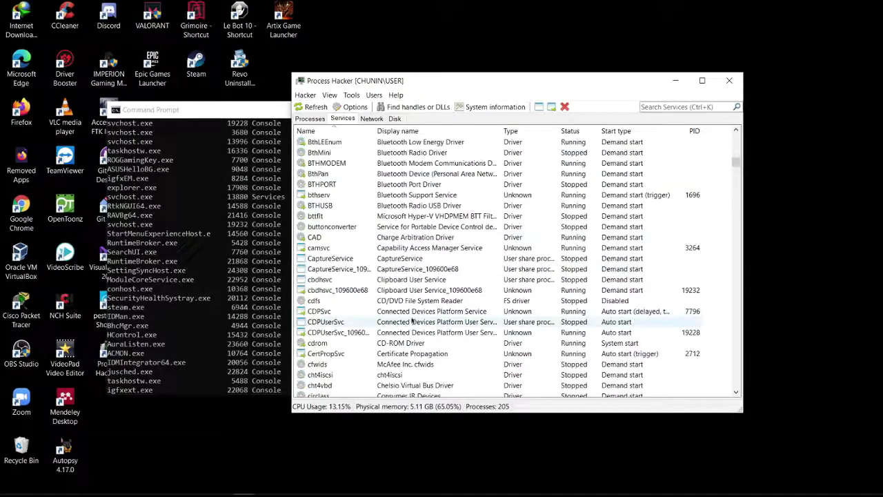
scroll(398, 260, down, 20)
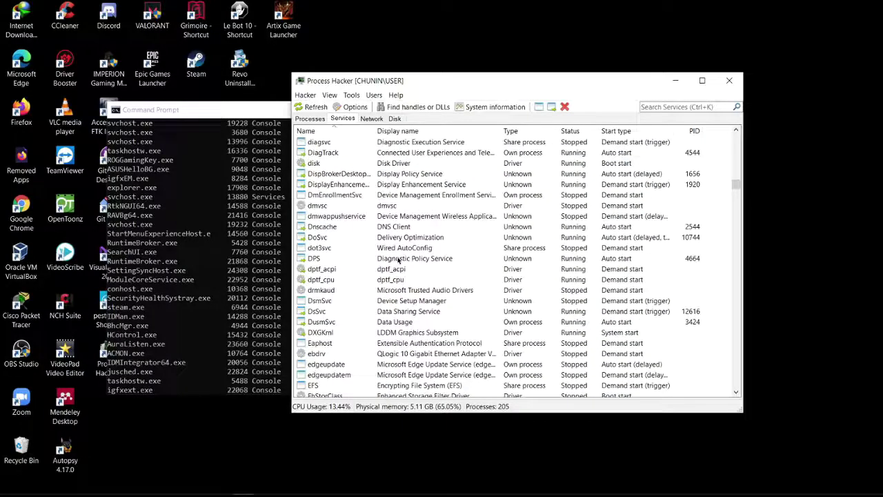
scroll(398, 260, down, 20)
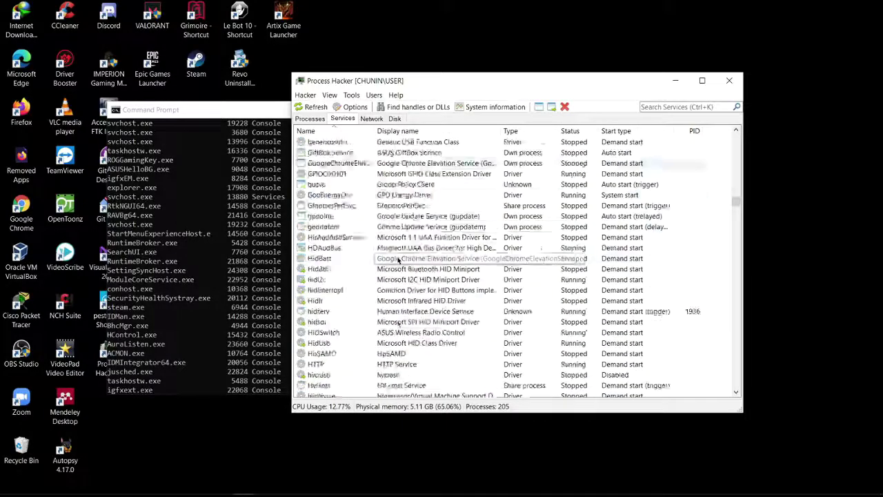
scroll(398, 260, down, 15)
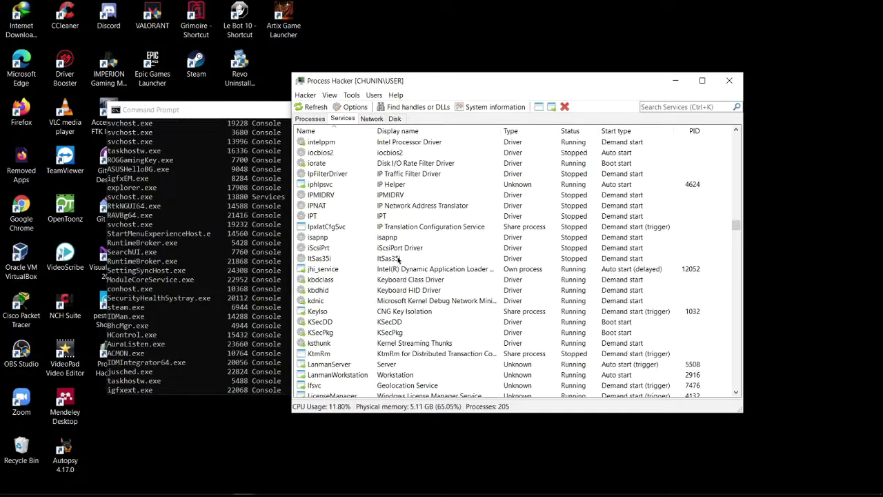
scroll(398, 260, down, 7)
scroll(398, 260, down, 6)
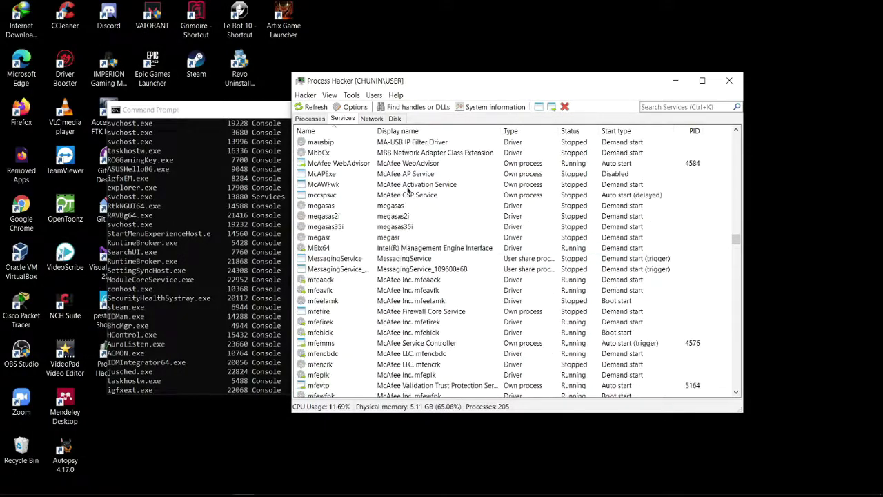
scroll(431, 239, down, 6)
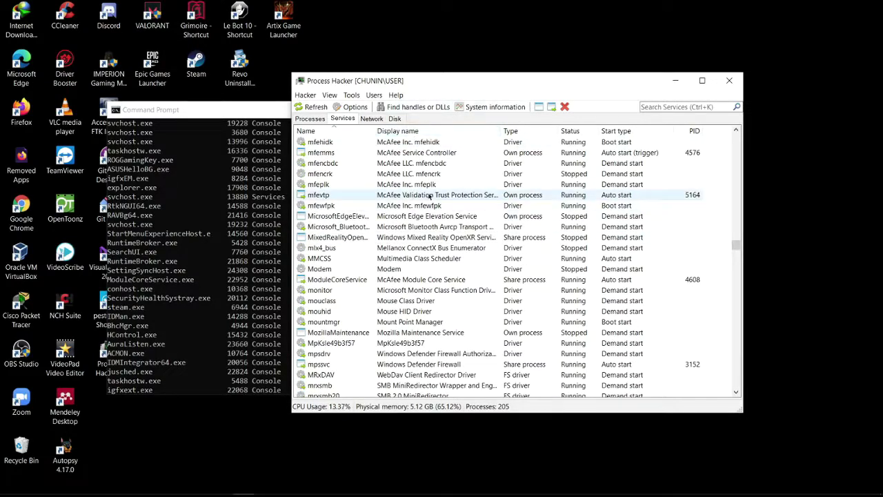
scroll(407, 181, down, 6)
scroll(406, 177, down, 6)
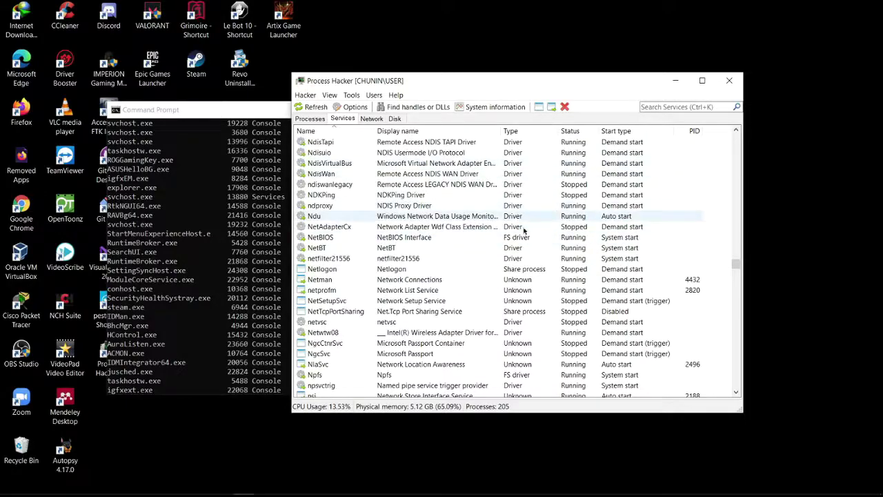
scroll(473, 257, down, 12)
scroll(472, 257, down, 20)
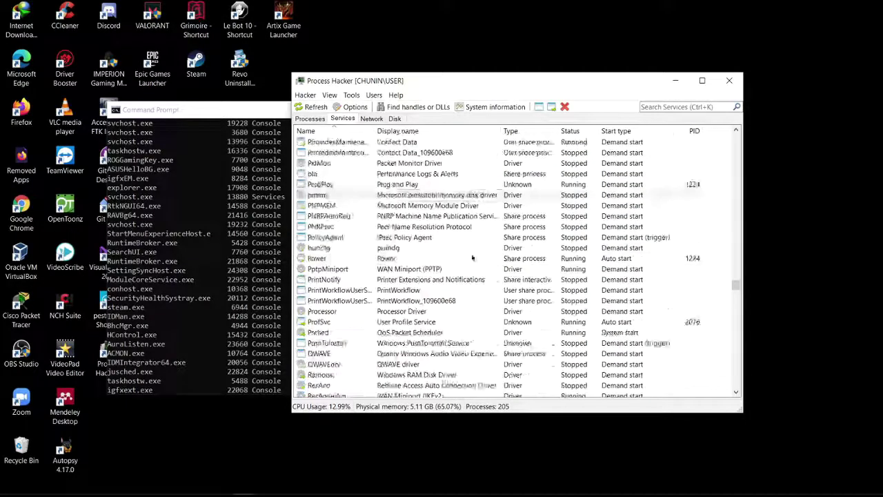
scroll(458, 251, down, 20)
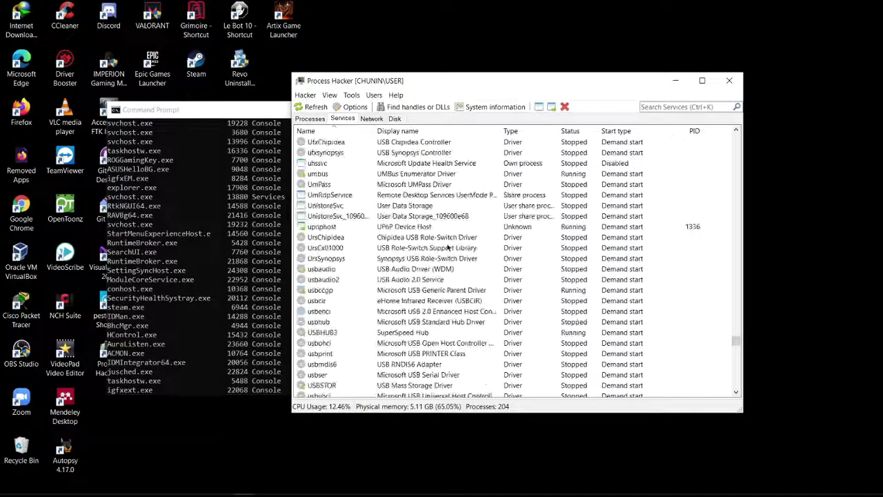
scroll(447, 246, down, 20)
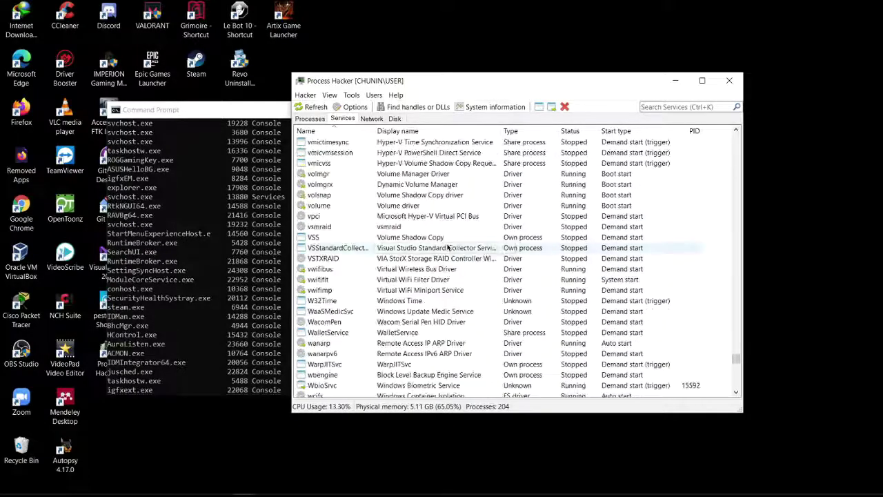
scroll(447, 247, down, 12)
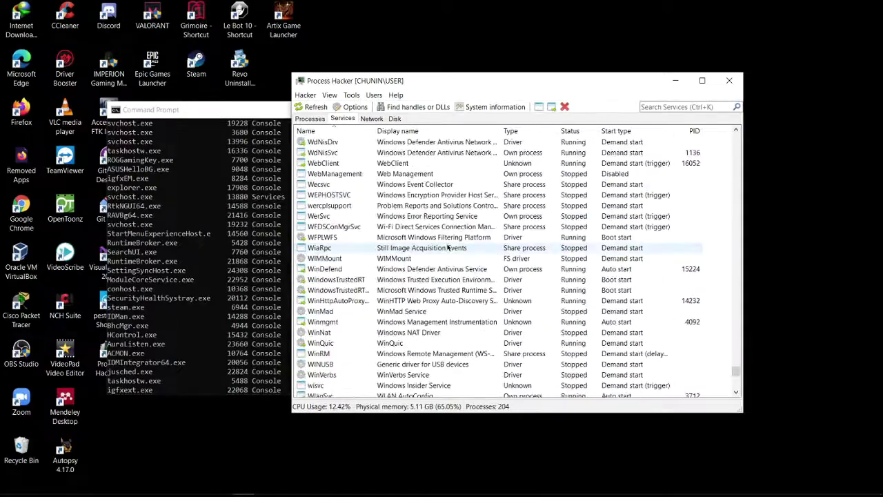
scroll(448, 247, down, 5)
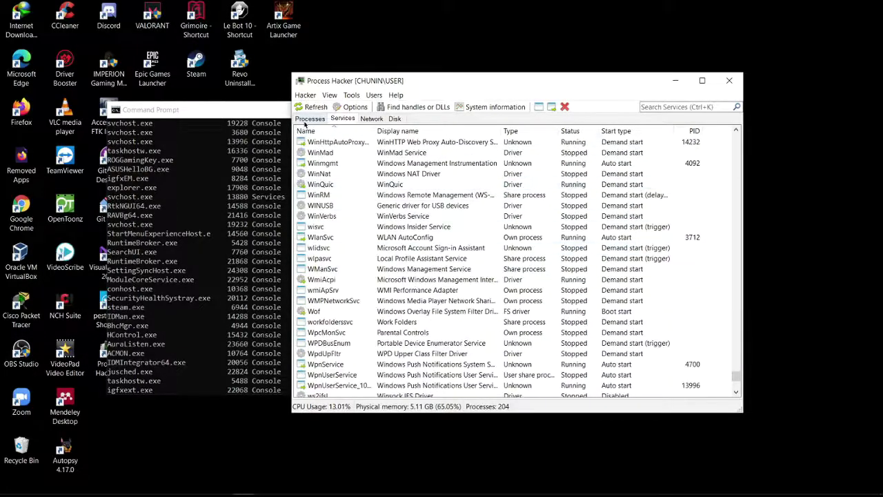
Return to the process list and review the entries around System Idle Process.
click(310, 118)
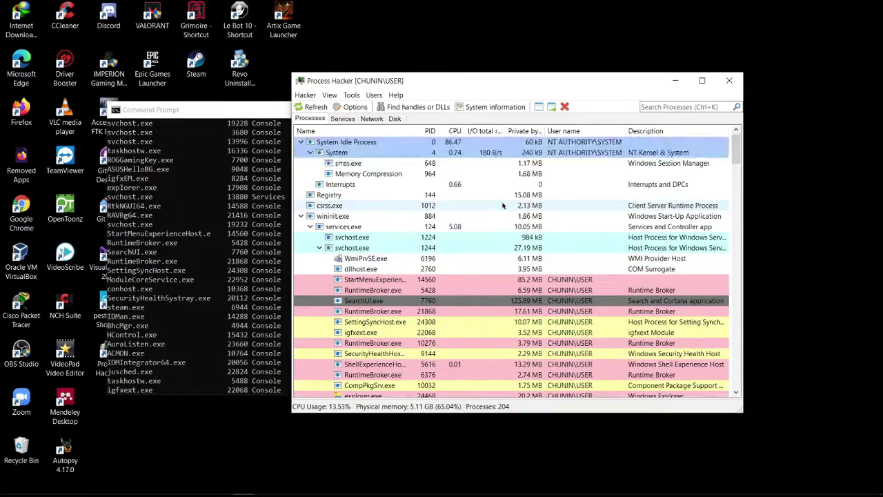
scroll(486, 208, down, 1)
scroll(476, 210, up, 1)
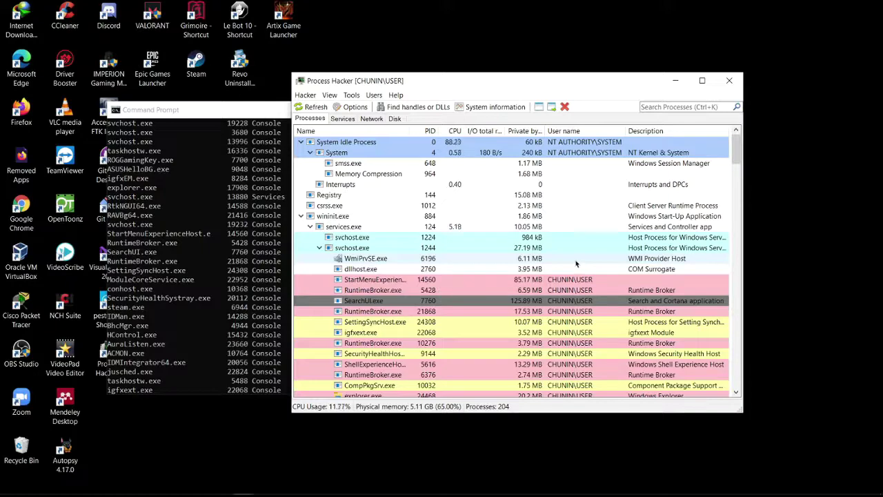
Bring the Command Prompt forward to review the tasklist output's memory column, and minimize its window.
click(283, 110)
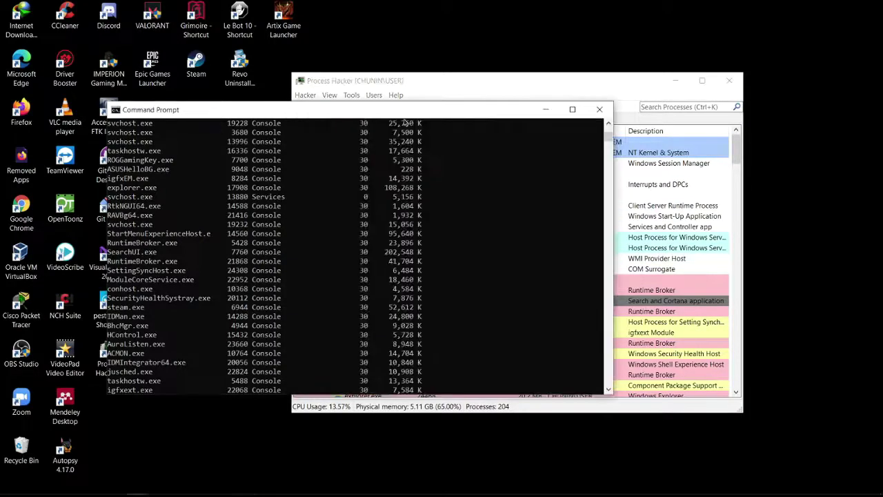
click(545, 109)
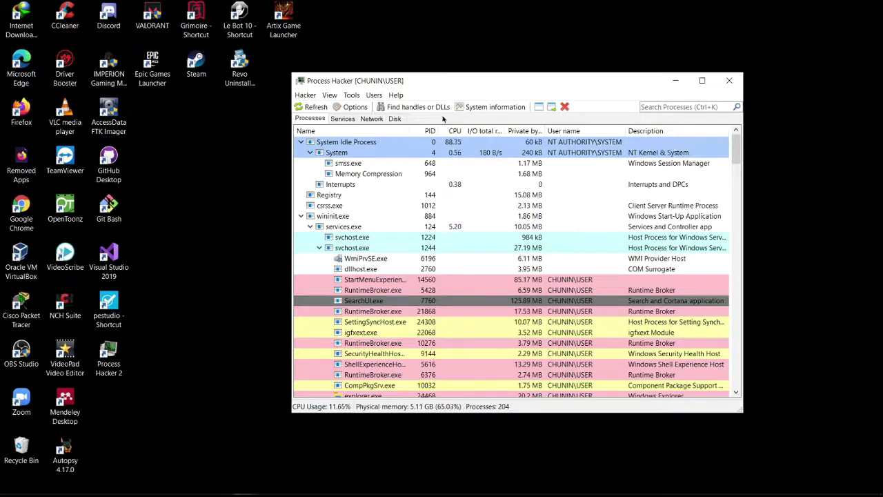
mouse_move(286, 487)
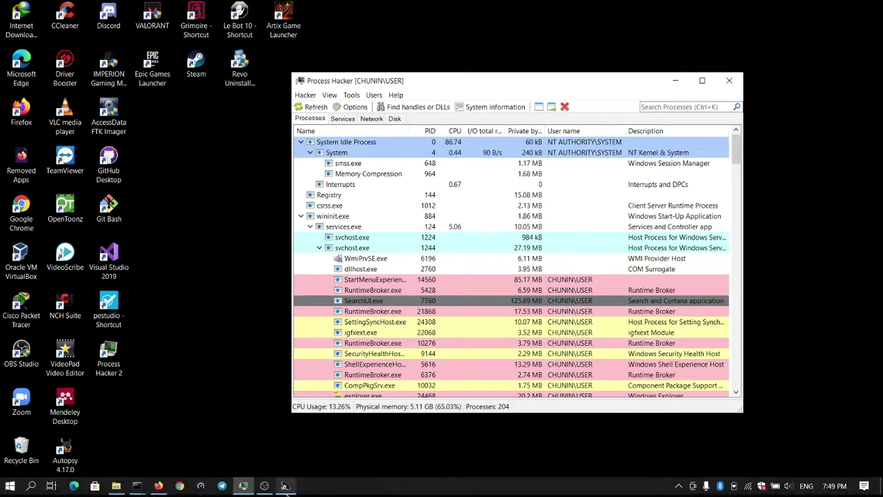